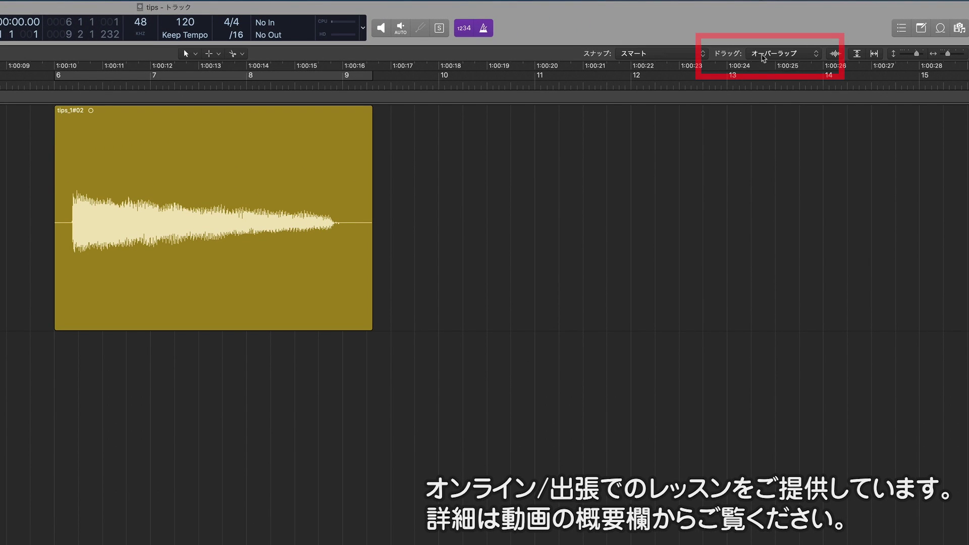
Step: Try moving the tips_1#02 region earlier against the end of tips_1#01, then undo the move
{"action": "left_click", "coordinate": [760, 53]}
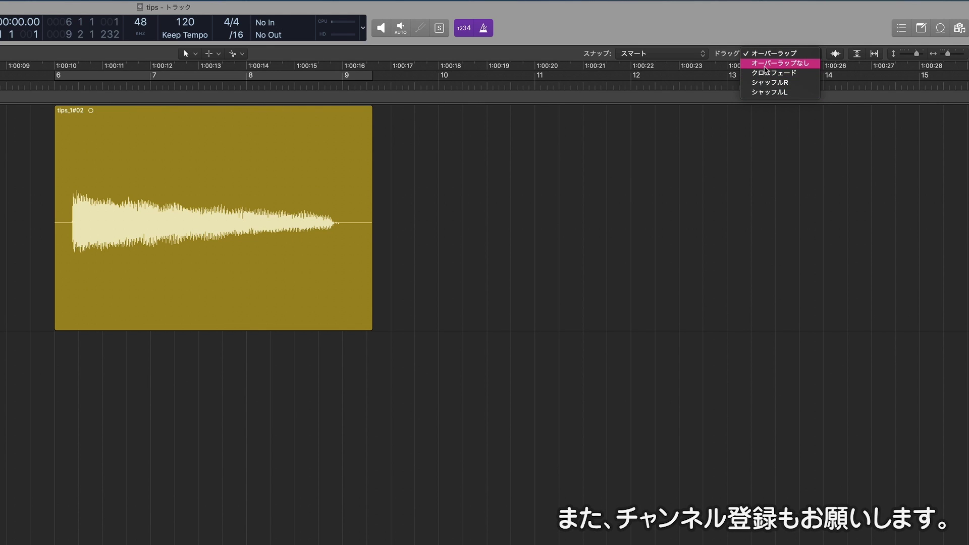
{"action": "left_click", "coordinate": [601, 348]}
{"action": "left_click", "coordinate": [112, 271]}
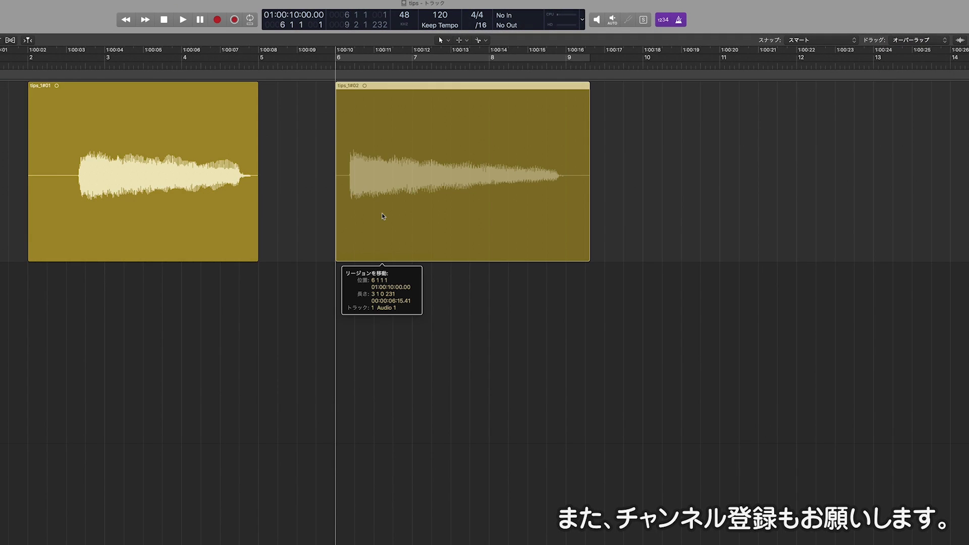
{"action": "left_click_drag", "start_coordinate": [382, 216], "coordinate": [303, 206]}
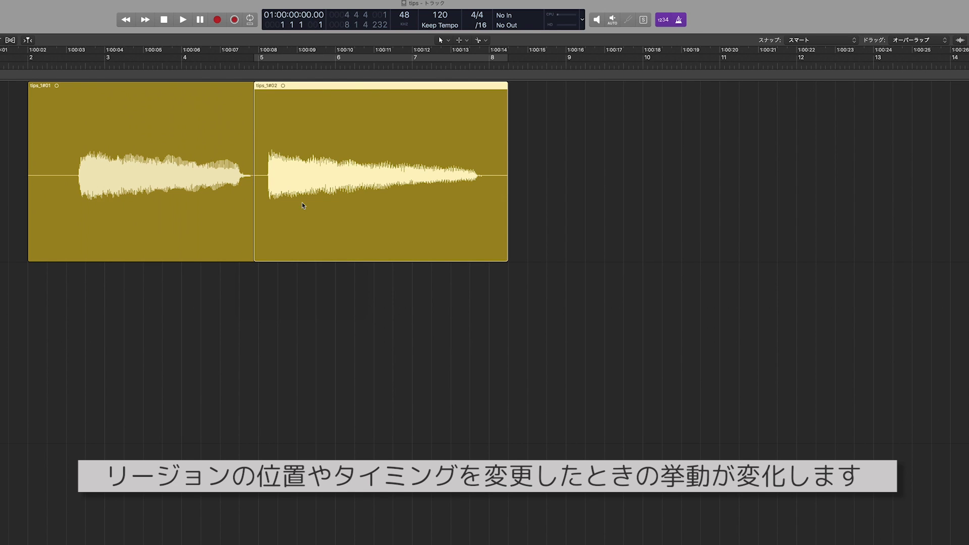
{"action": "key", "text": "super+z"}
{"action": "left_click", "coordinate": [360, 298]}
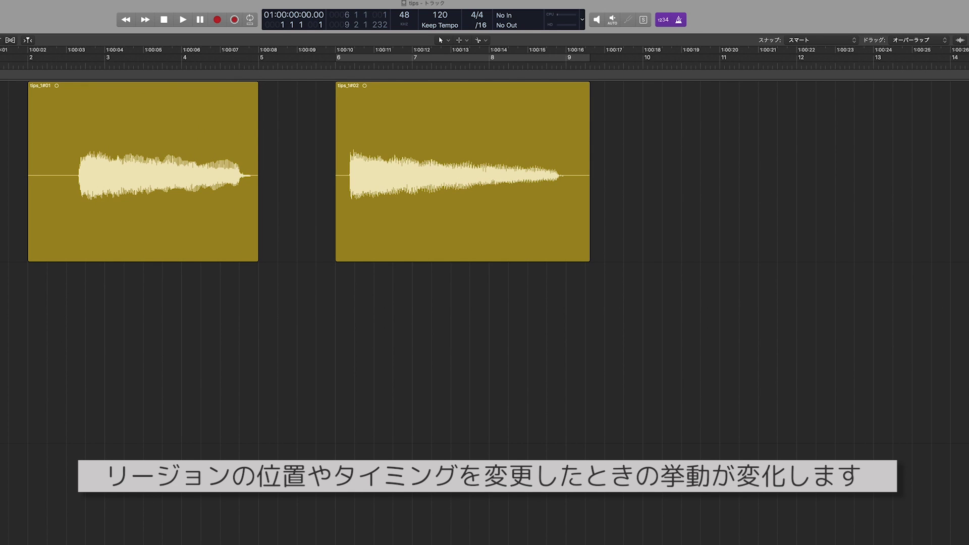
Step: With the drag mode kept on オーバーラップ, move the tips_1#02 region to bar 4 so it overlaps the end of tips_1#01
{"action": "left_click", "coordinate": [901, 40]}
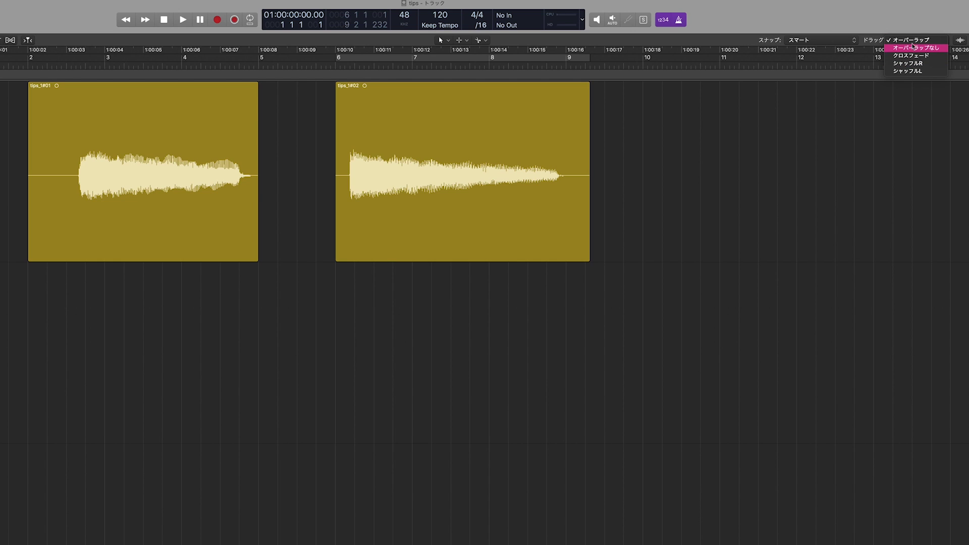
{"action": "left_click", "coordinate": [533, 289]}
{"action": "left_click_drag", "start_coordinate": [387, 230], "coordinate": [239, 207]}
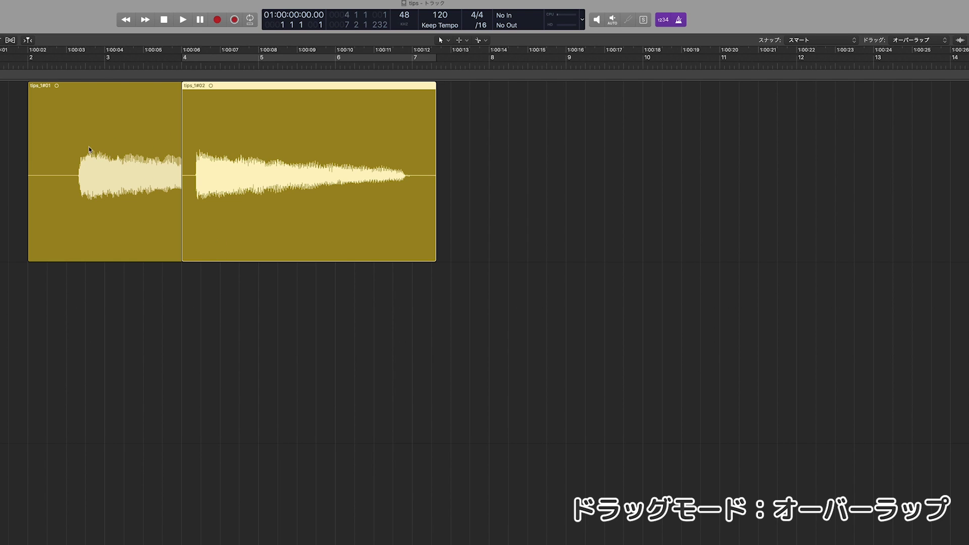
Step: Alternate which of the two overlapping regions, tips_1#01 and tips_1#02, lies in front to compare their overlap
{"action": "key", "text": "super+z"}
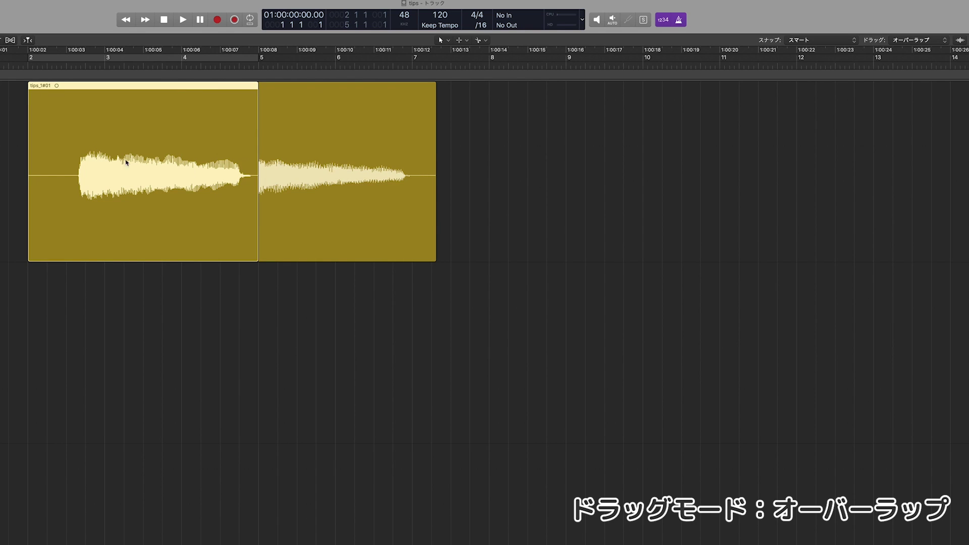
{"action": "key", "text": "super+shift+z"}
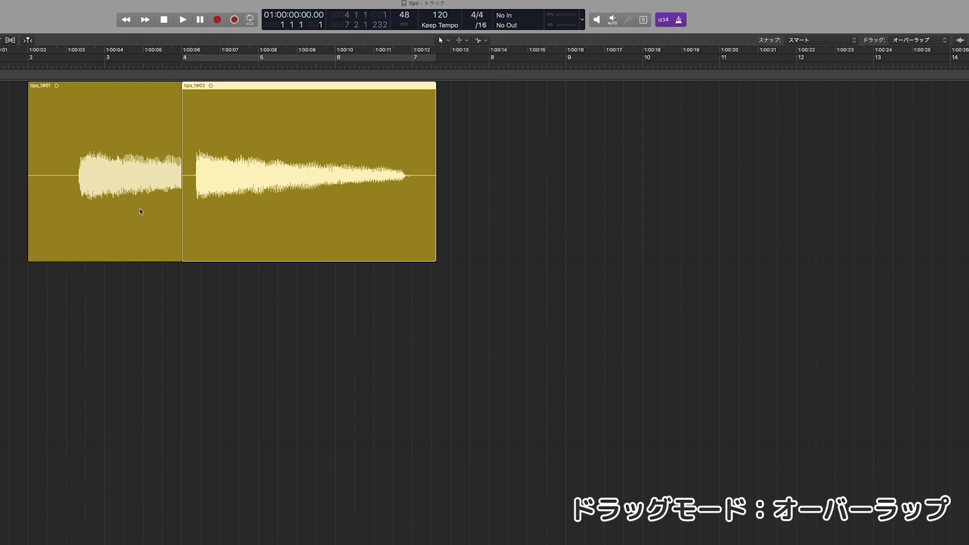
{"action": "key", "text": "super+z"}
{"action": "key", "text": "super+shift+z"}
{"action": "key", "text": "super+z"}
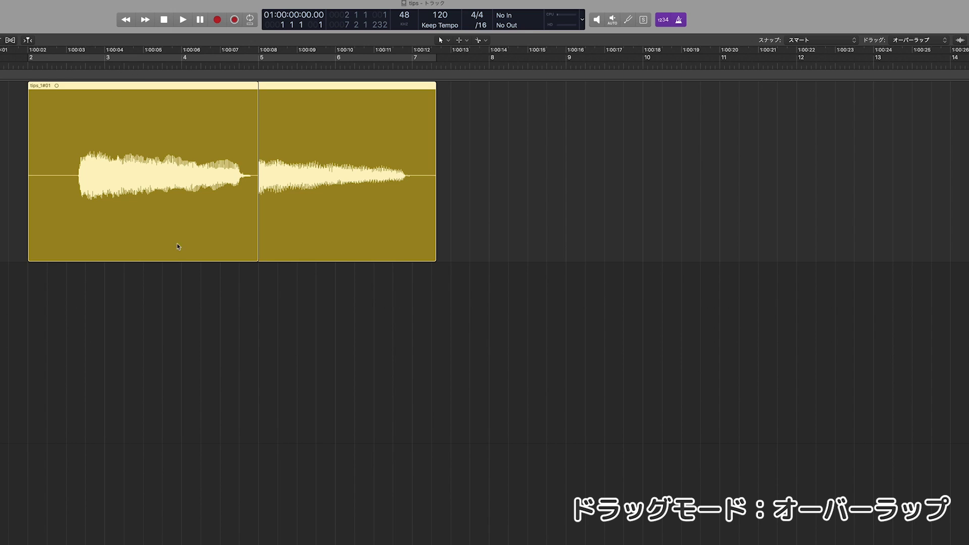
{"action": "key", "text": "super+shift+z"}
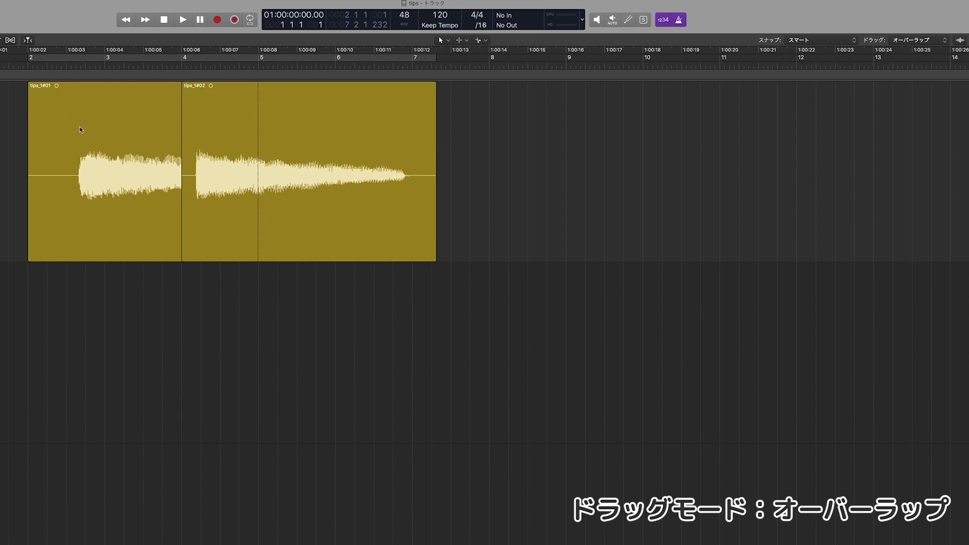
Step: Play the overlapping regions from bar 2 past the start of tips_1#02, then stop playback
{"action": "left_click", "coordinate": [21, 67]}
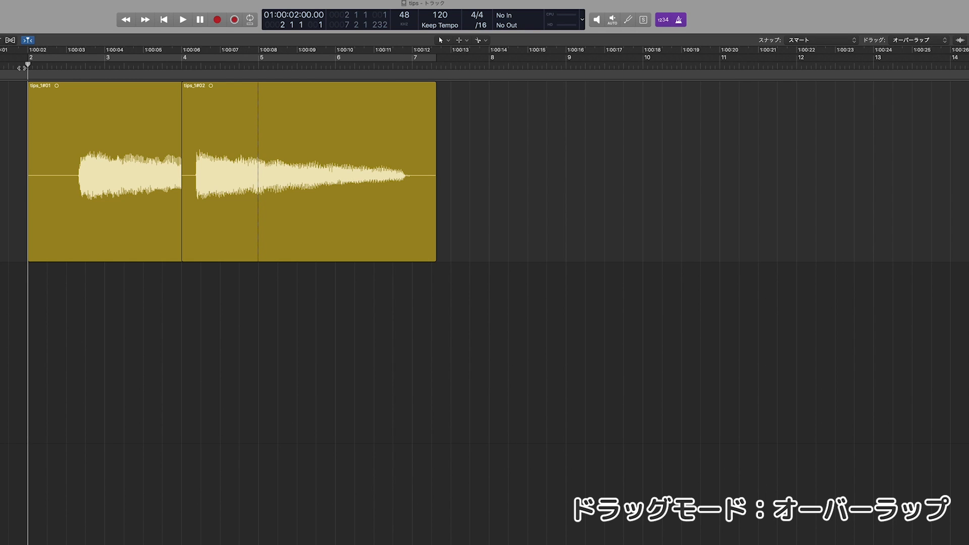
{"action": "key", "text": "space"}
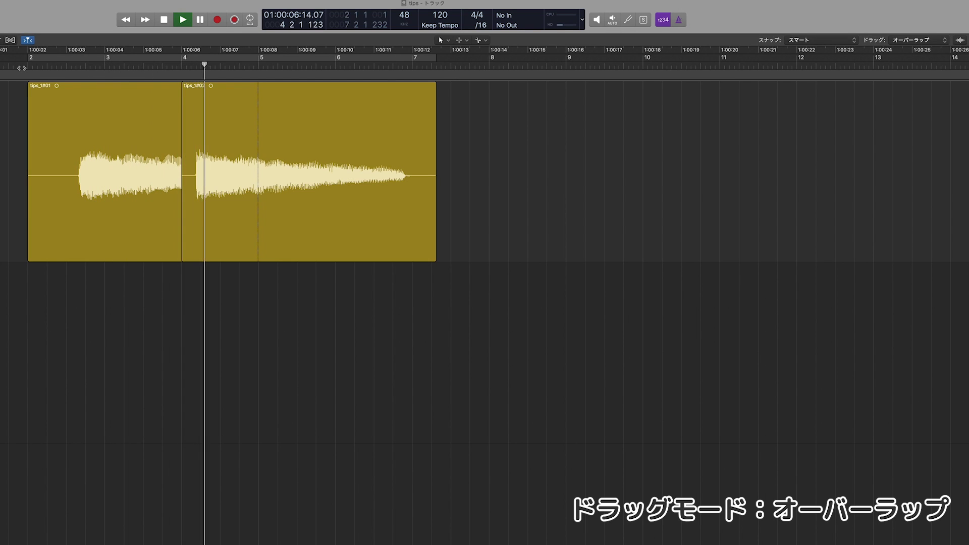
{"action": "key", "text": "space"}
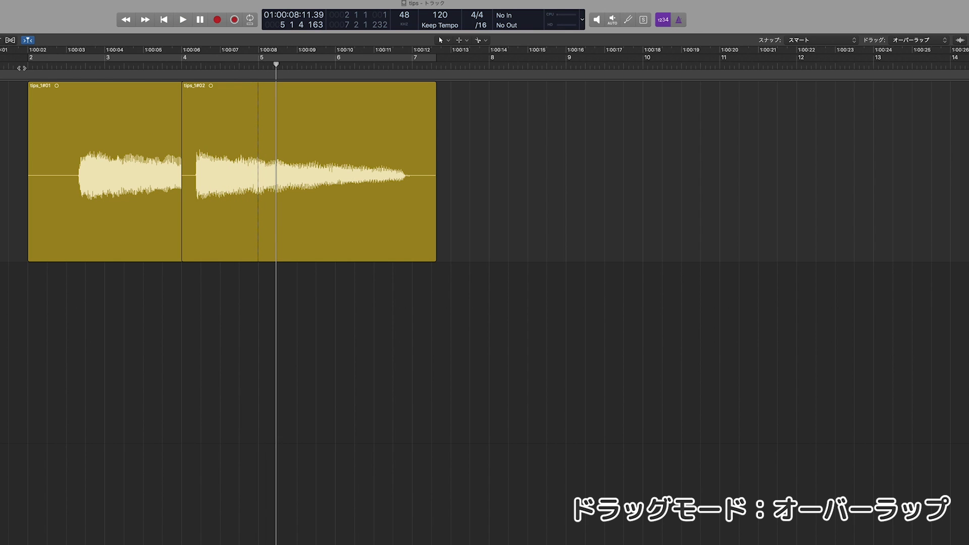
Step: Try shifting the start of tips_1#02 to about 4 4 1, then undo the edits back to its placement at bar 6
{"action": "left_click_drag", "start_coordinate": [252, 242], "coordinate": [311, 245]}
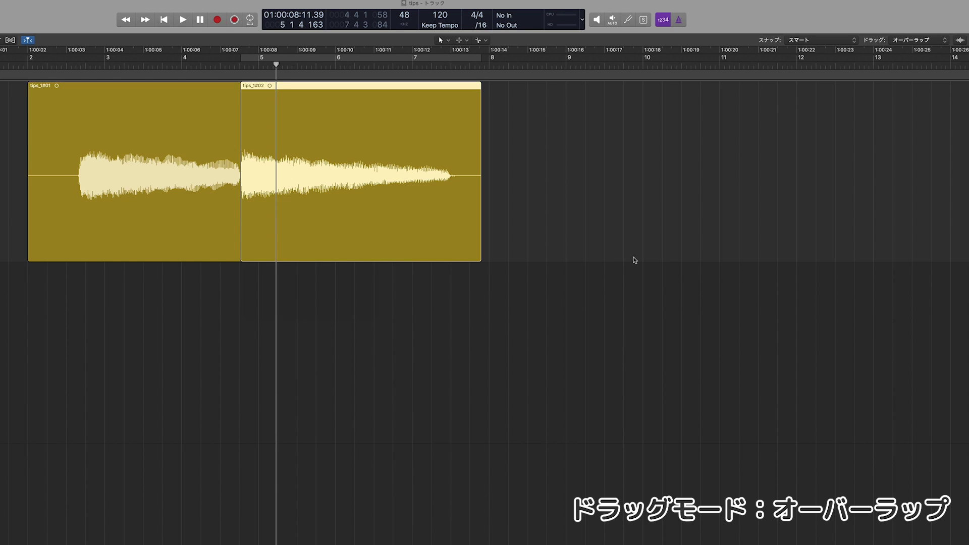
{"action": "key", "text": "super+z"}
{"action": "key", "text": "super+z"}
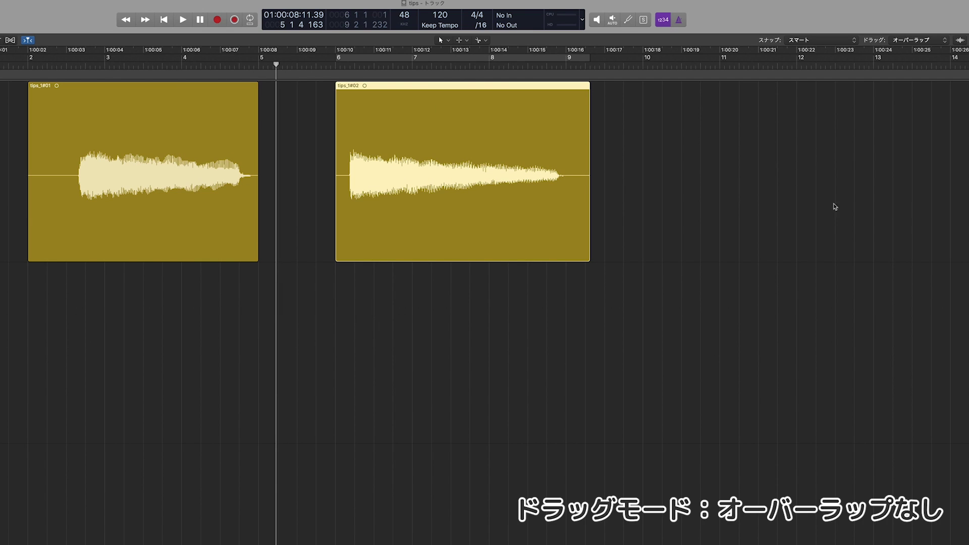
Step: Set the drag mode to オーバーラップなし and move the tips_1#02 region to bar 4, over the end of tips_1#01
{"action": "left_click", "coordinate": [933, 40]}
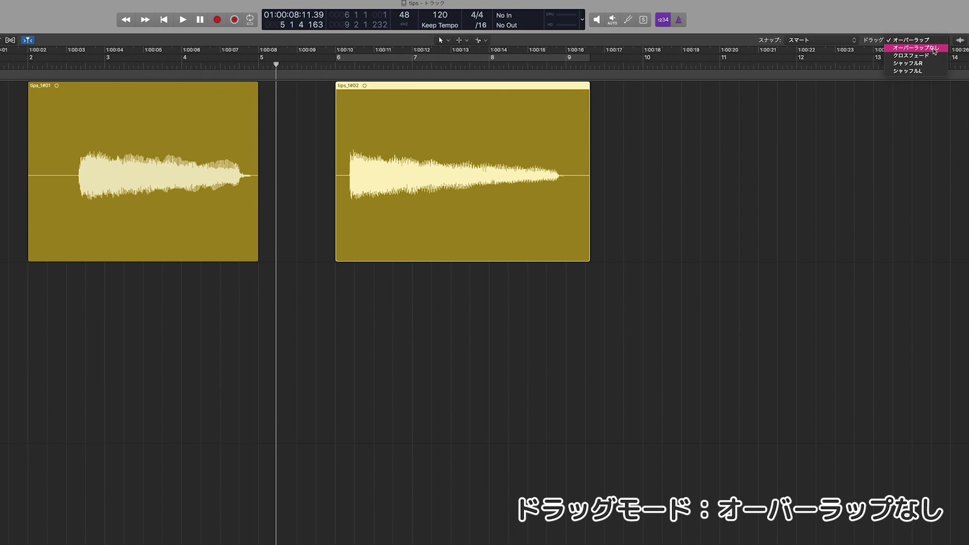
{"action": "left_click", "coordinate": [934, 51]}
{"action": "left_click", "coordinate": [420, 329]}
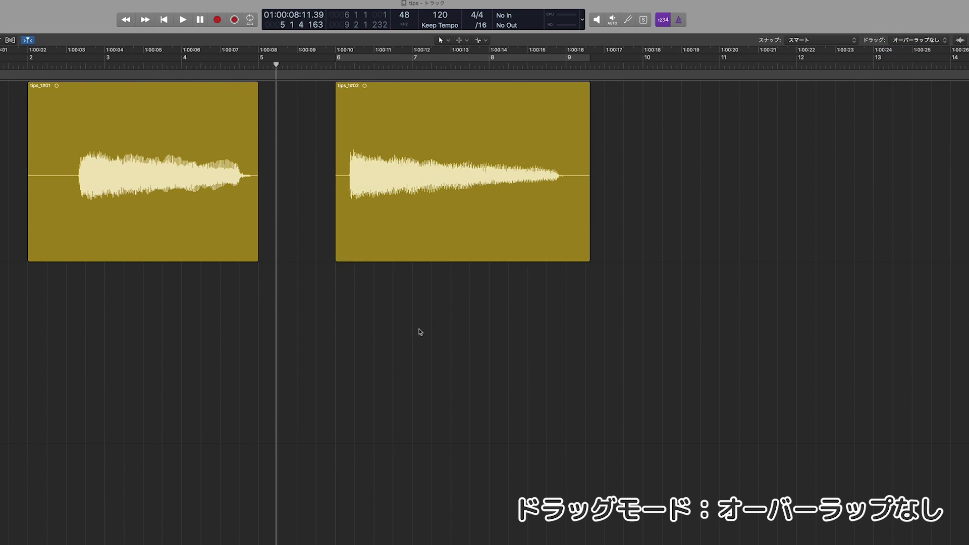
{"action": "left_click_drag", "start_coordinate": [429, 137], "coordinate": [274, 144]}
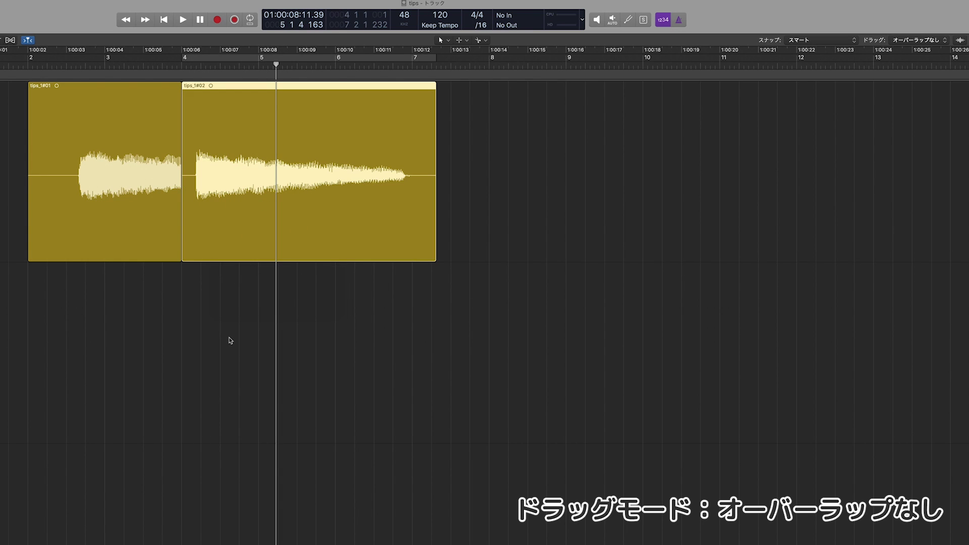
Step: Check the trimmed boundary between the two regions by selecting each, then move tips_1#02 to bar 5
{"action": "left_click", "coordinate": [104, 185]}
{"action": "left_click", "coordinate": [244, 200]}
{"action": "left_click", "coordinate": [151, 198]}
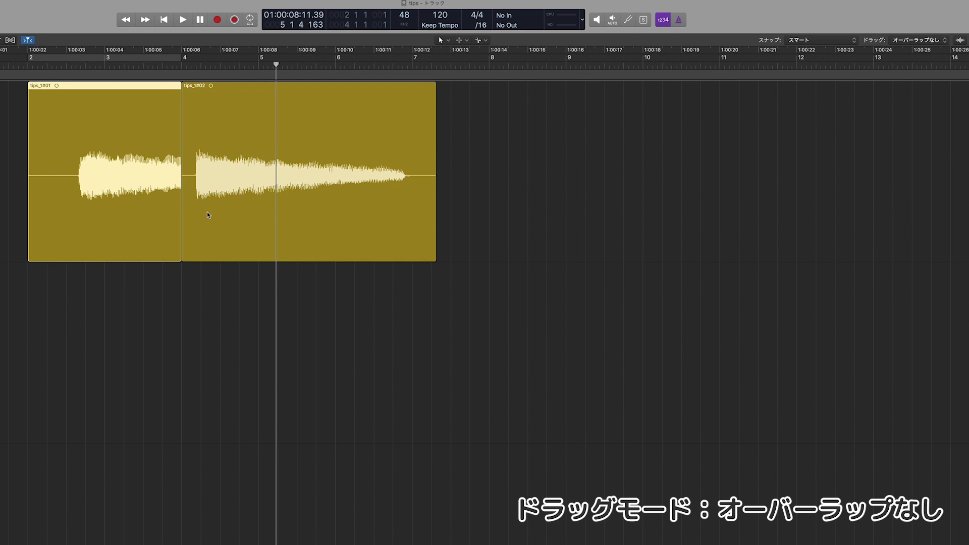
{"action": "left_click", "coordinate": [232, 154]}
{"action": "left_click_drag", "start_coordinate": [246, 182], "coordinate": [324, 187]}
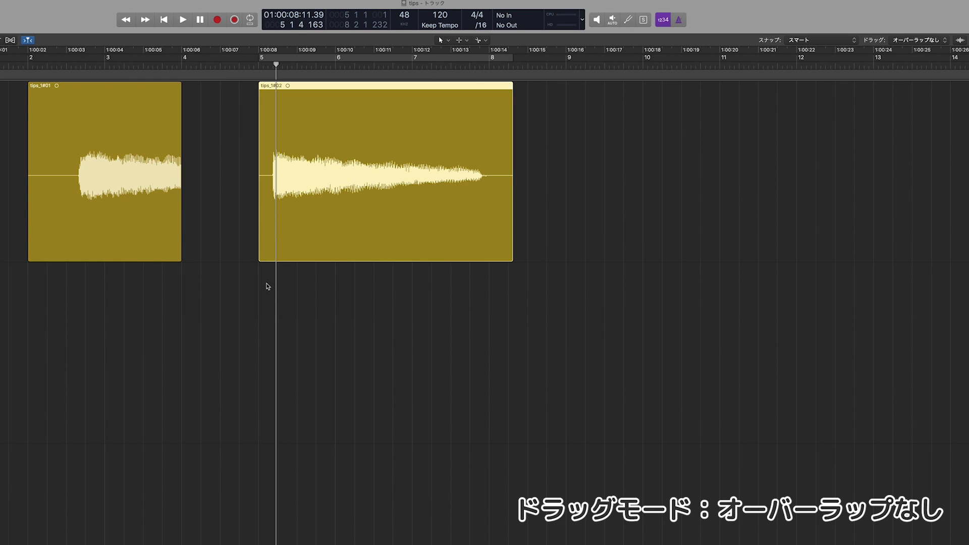
Step: Extend the end of tips_1#01 to just past bar 5, then undo the edits to restore both regions' original placement
{"action": "left_click", "coordinate": [151, 160]}
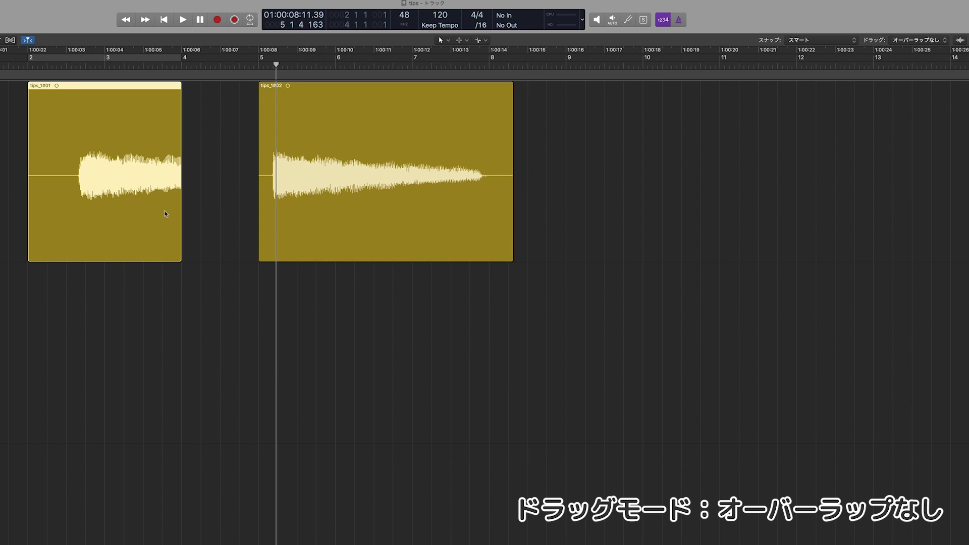
{"action": "left_click", "coordinate": [199, 181]}
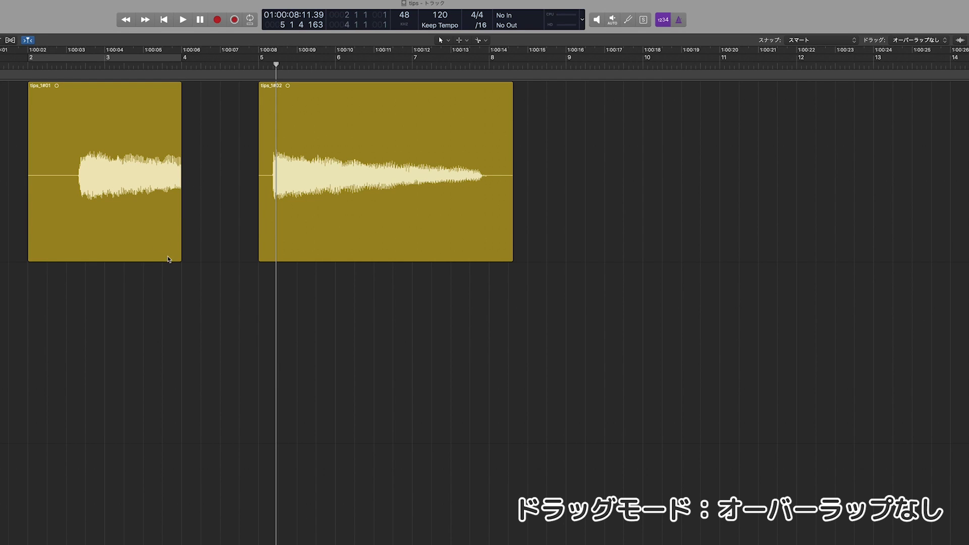
{"action": "left_click_drag", "start_coordinate": [180, 259], "coordinate": [258, 258]}
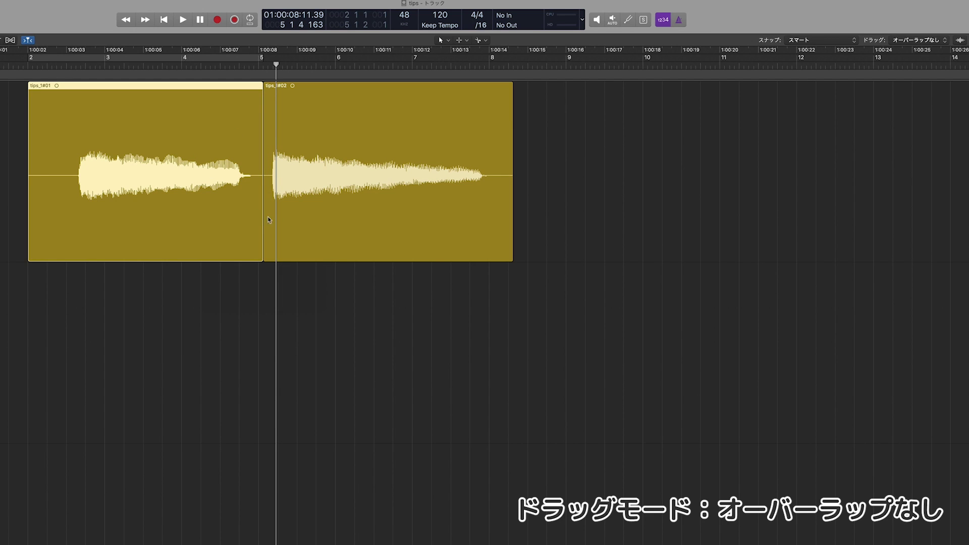
{"action": "key", "text": "super+z"}
{"action": "key", "text": "super+z"}
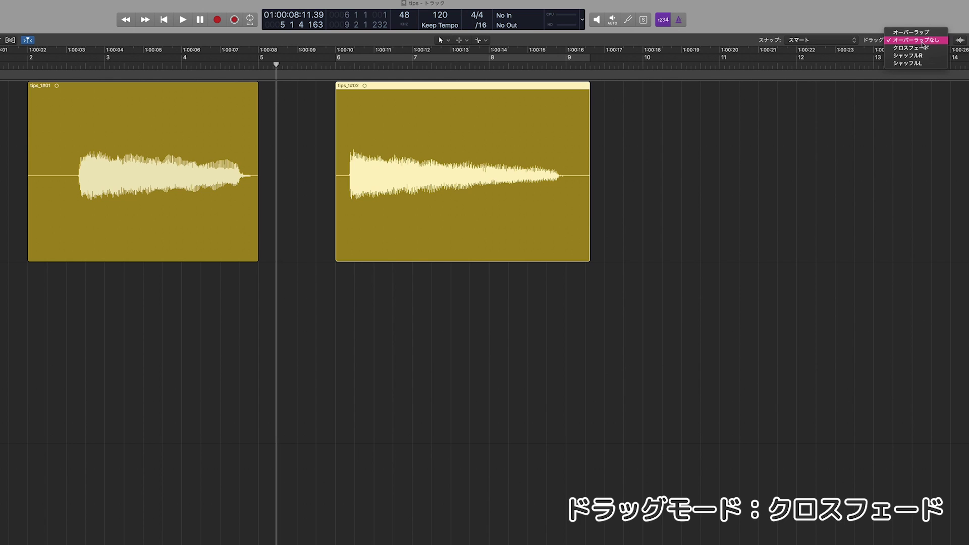
Step: Set the drag mode to クロスフェード and move tips_1#02 to about 4 4 4 so it slightly overlaps tips_1#01
{"action": "left_click", "coordinate": [910, 49]}
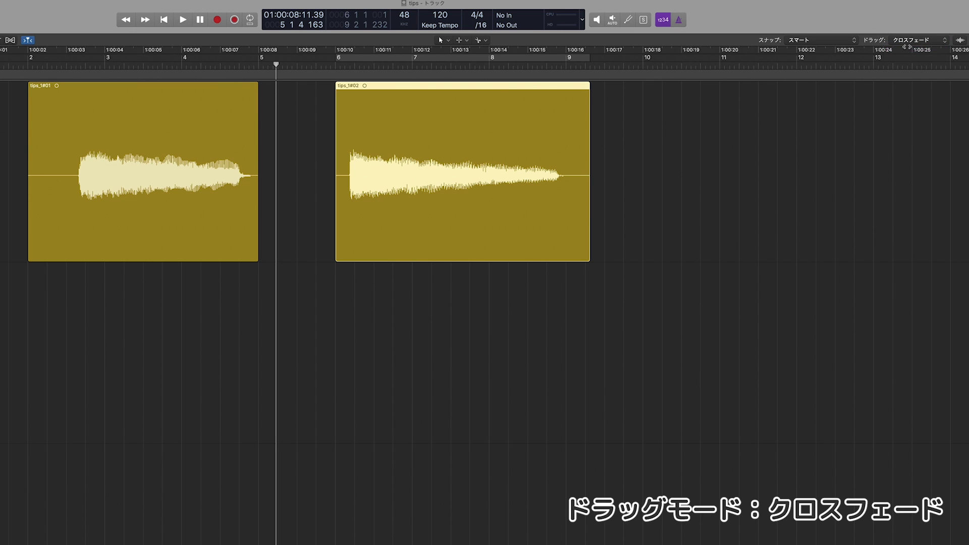
{"action": "left_click_drag", "start_coordinate": [440, 222], "coordinate": [359, 218]}
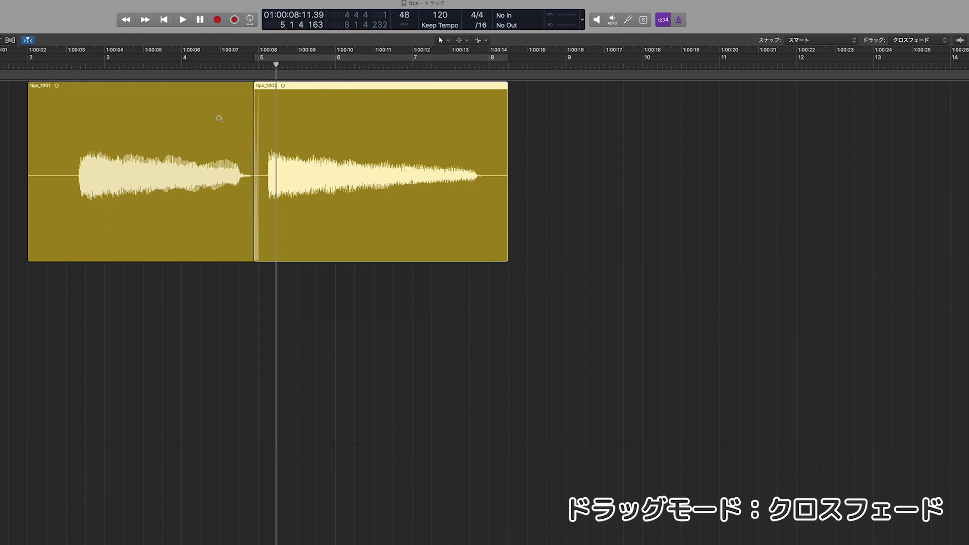
Step: Inspect the crossfade between tips_1#01 and tips_1#02 up close, then undo the region move
{"action": "left_click_drag", "start_coordinate": [219, 119], "coordinate": [293, 197]}
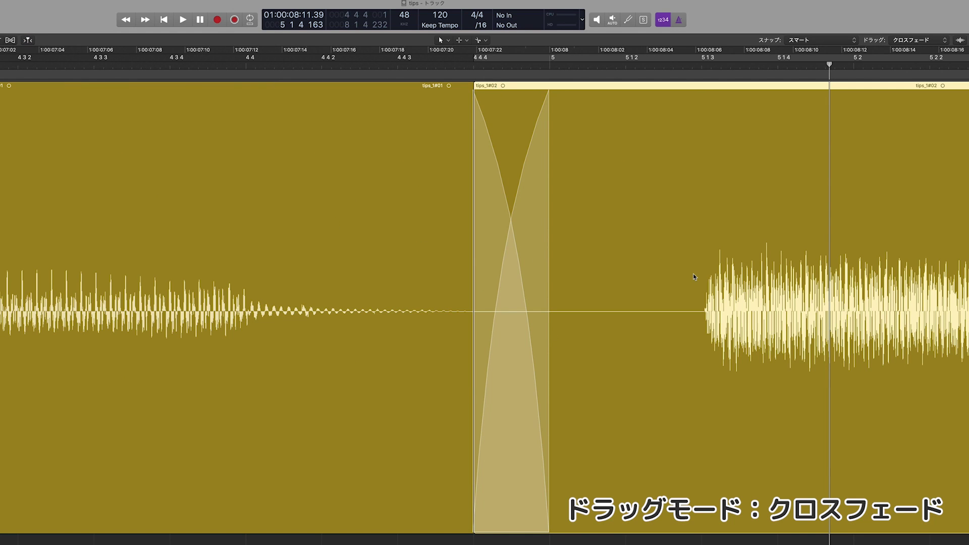
{"action": "left_click", "coordinate": [694, 276], "text": "ctrl+alt"}
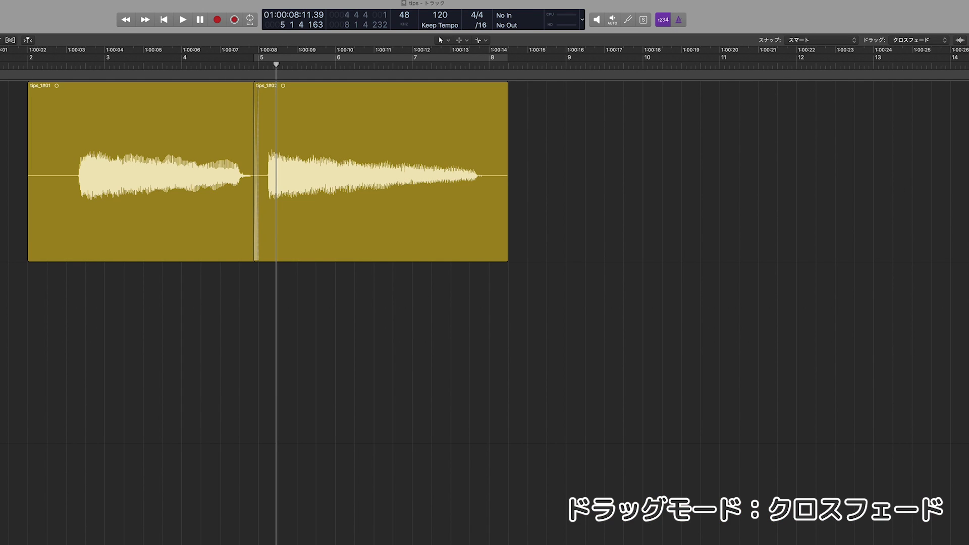
{"action": "key", "text": "super+z"}
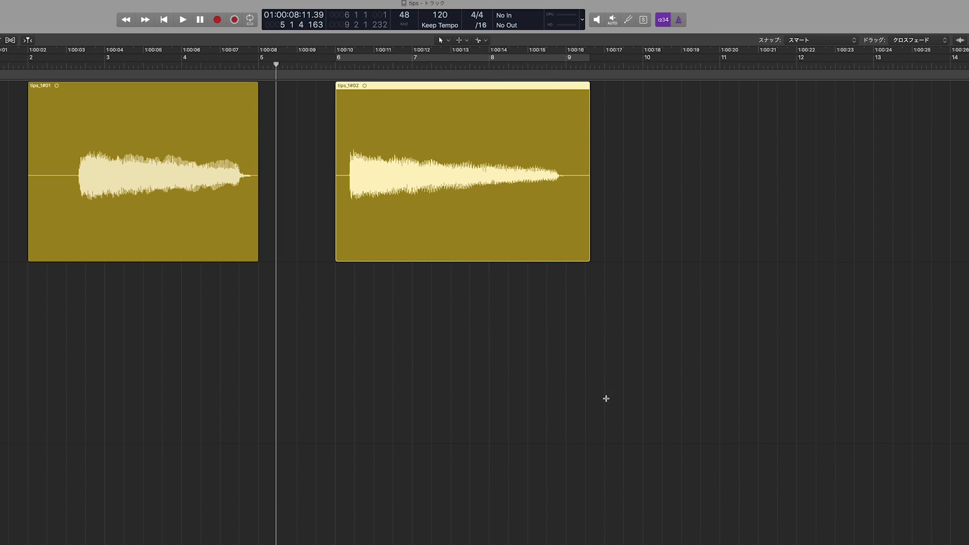
Step: Set the drag mode to シャッフルR and move tips_1#02 earlier so it lines up with the end of tips_1#01 at bar 5
{"action": "left_click", "coordinate": [917, 40]}
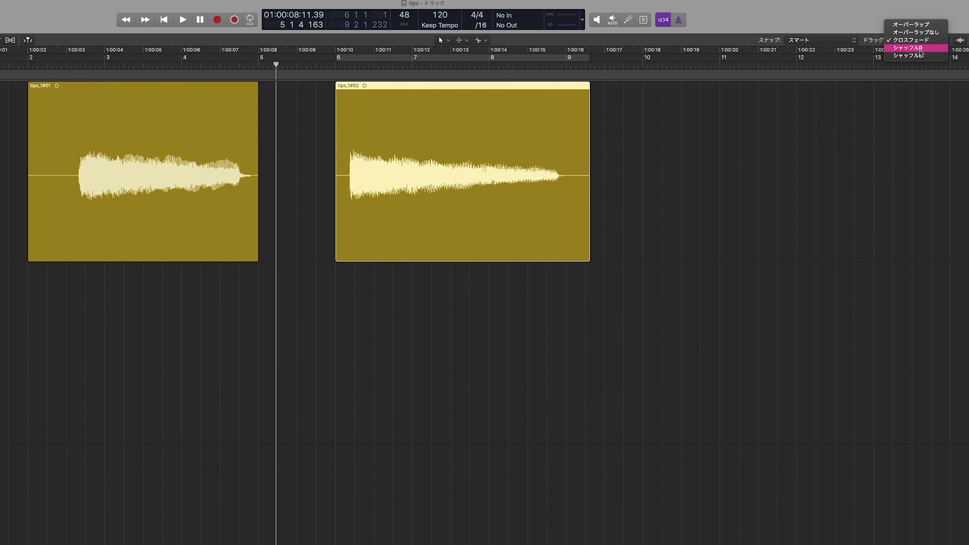
{"action": "left_click", "coordinate": [907, 48]}
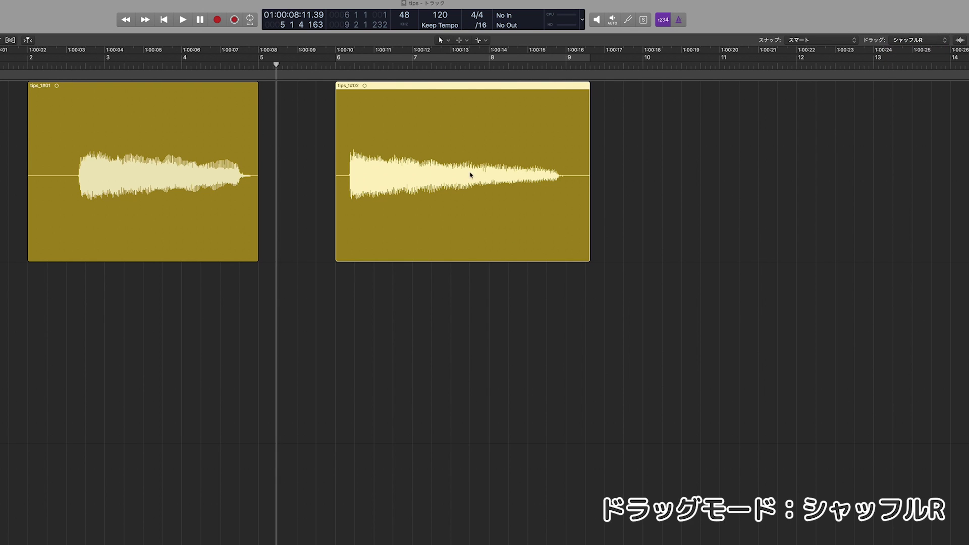
{"action": "left_click_drag", "start_coordinate": [452, 238], "coordinate": [388, 233]}
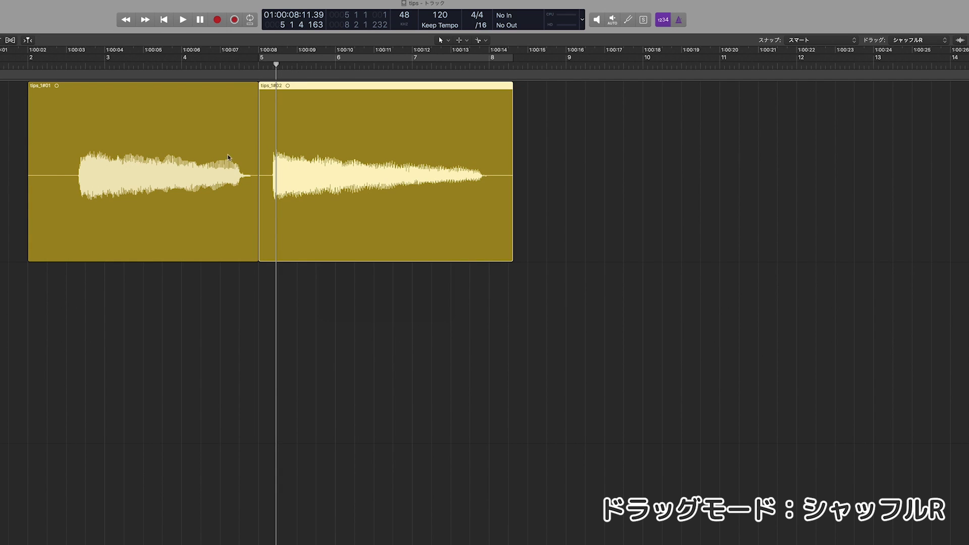
Step: Check the join by selecting each region, then return tips_1#02 to bar 6
{"action": "left_click", "coordinate": [163, 193]}
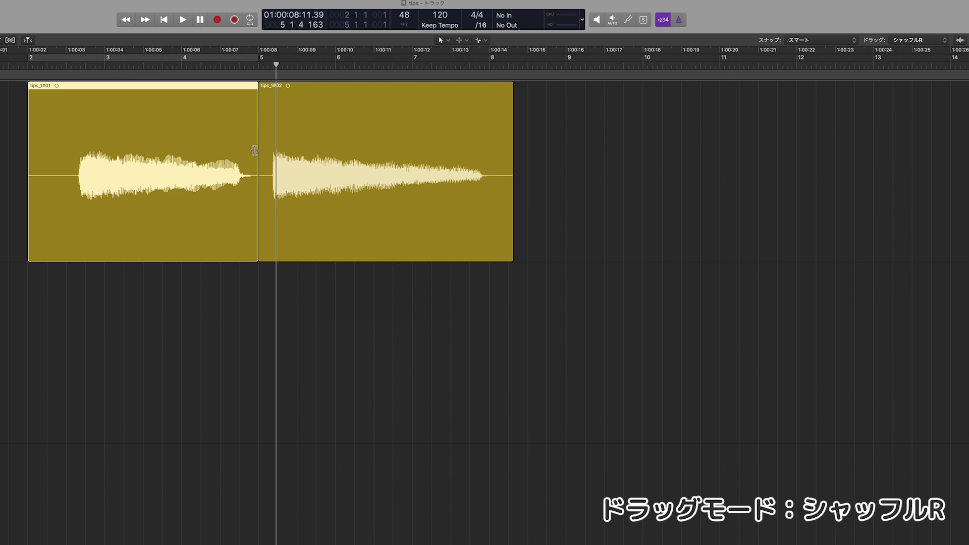
{"action": "left_click", "coordinate": [296, 187]}
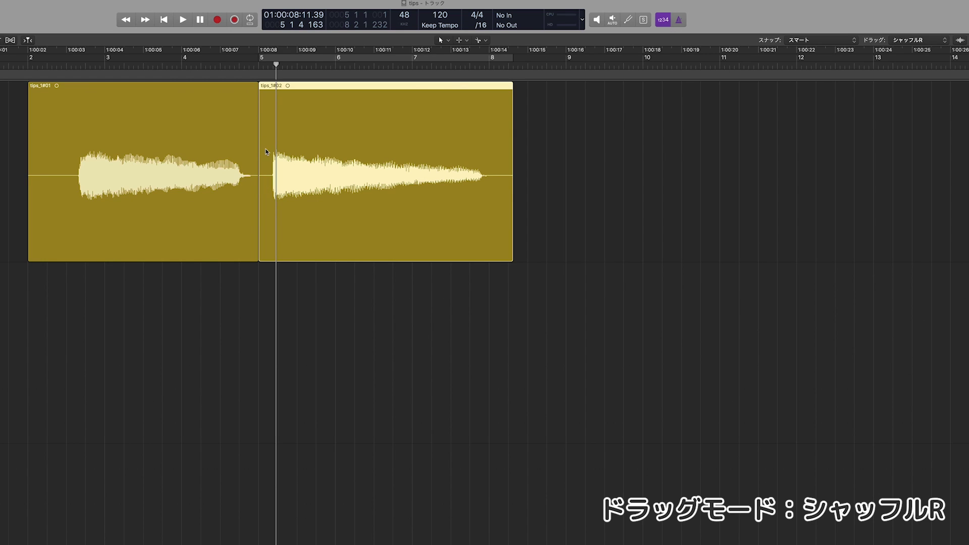
{"action": "key", "text": "alt+Right"}
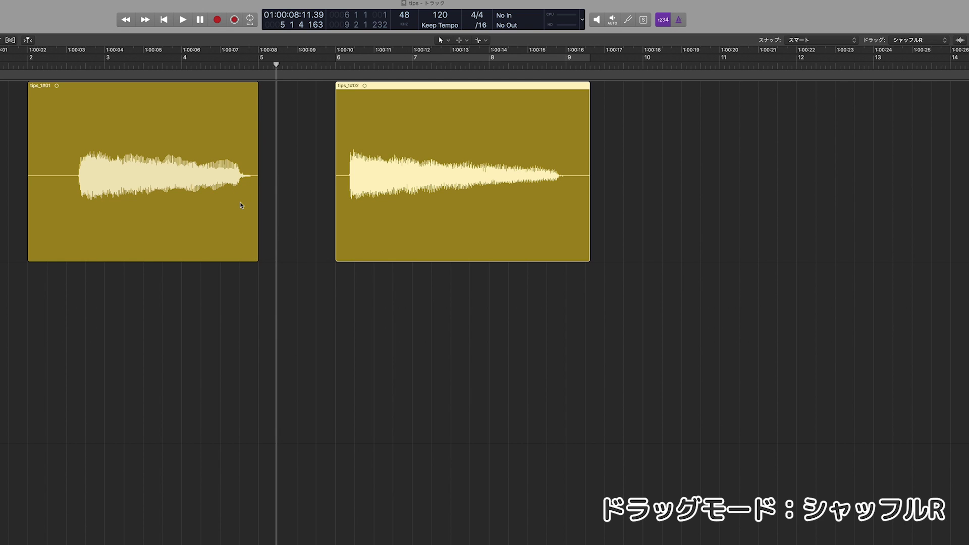
Step: Shorten the end of tips_1#01 to about 4 4 4 and set the drag mode to シャッフルR
{"action": "left_click_drag", "start_coordinate": [240, 205], "coordinate": [254, 201]}
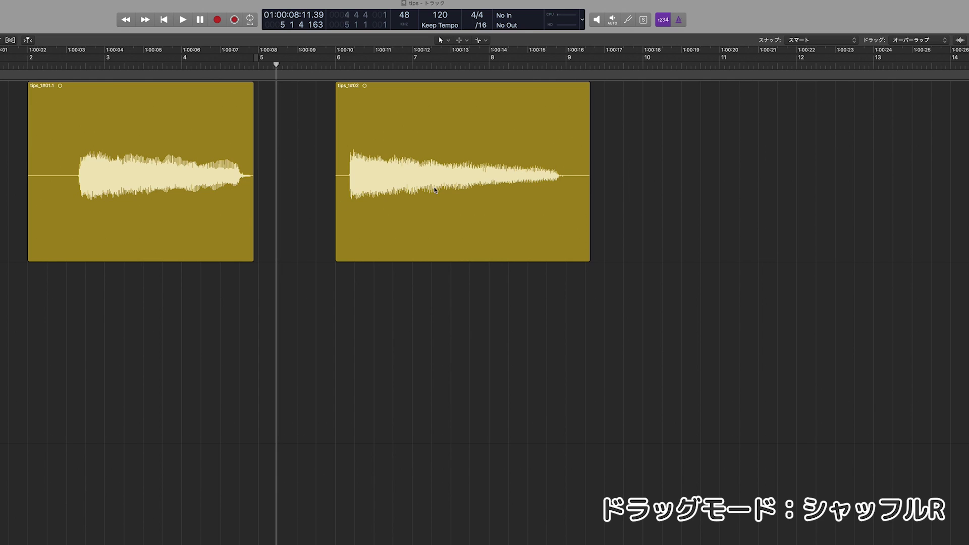
{"action": "left_click", "coordinate": [918, 40]}
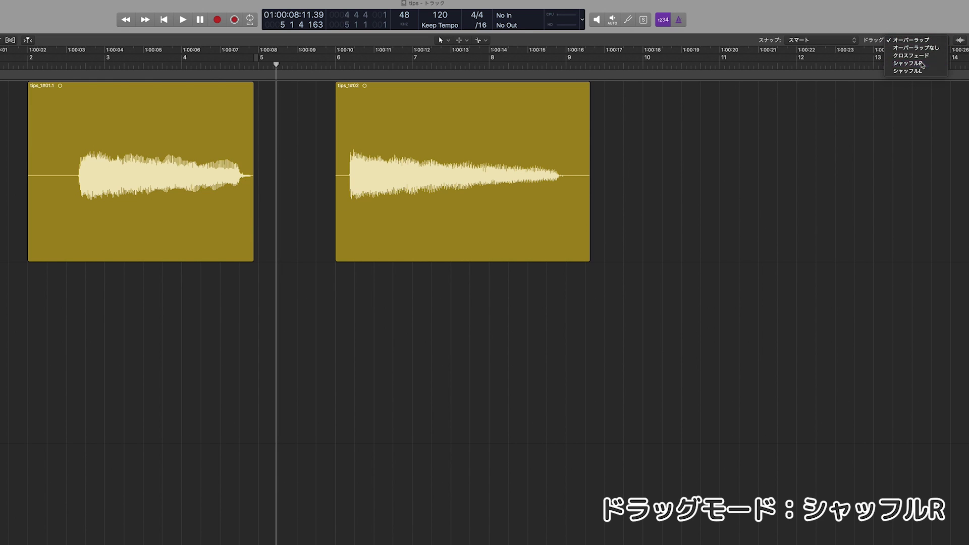
{"action": "left_click", "coordinate": [909, 65]}
Step: Move tips_1#02 up against the end of tips_1#01.1, and try swapping the order of the two regions and back
{"action": "left_click", "coordinate": [393, 224]}
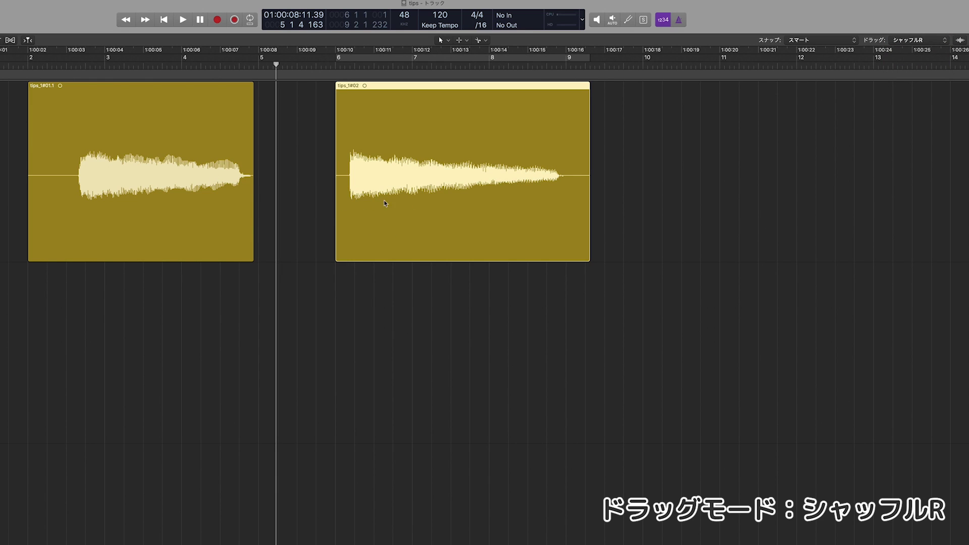
{"action": "left_click_drag", "start_coordinate": [384, 201], "coordinate": [313, 198]}
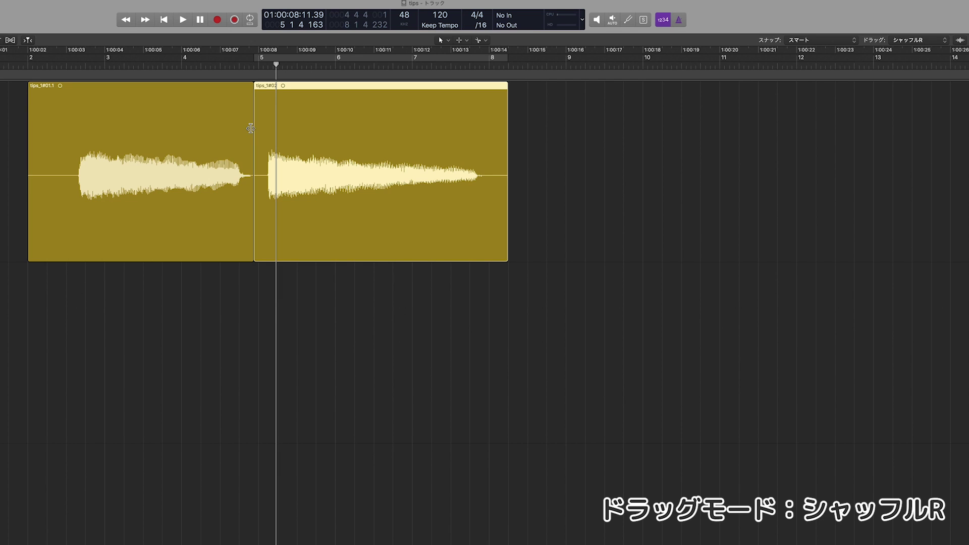
{"action": "left_click_drag", "start_coordinate": [297, 166], "coordinate": [202, 175]}
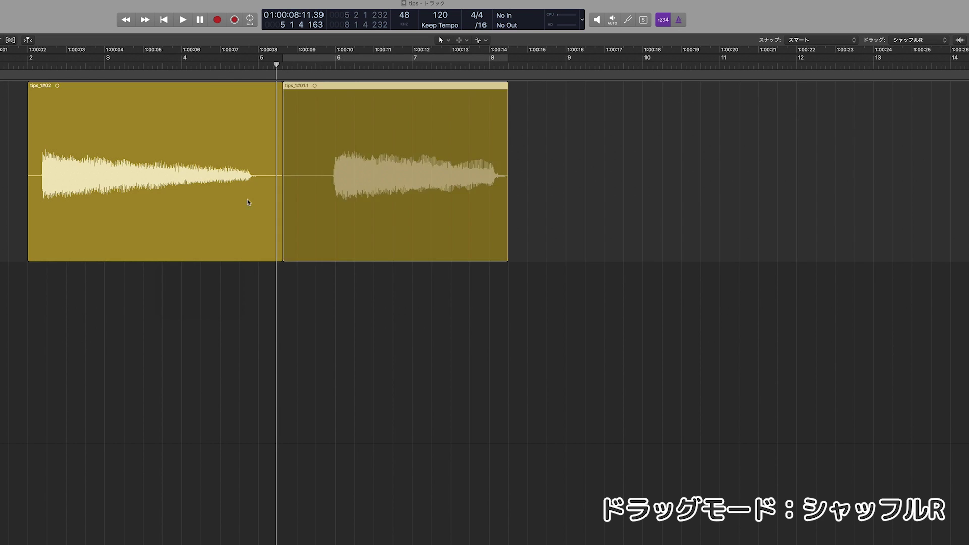
{"action": "left_click_drag", "start_coordinate": [247, 202], "coordinate": [288, 215]}
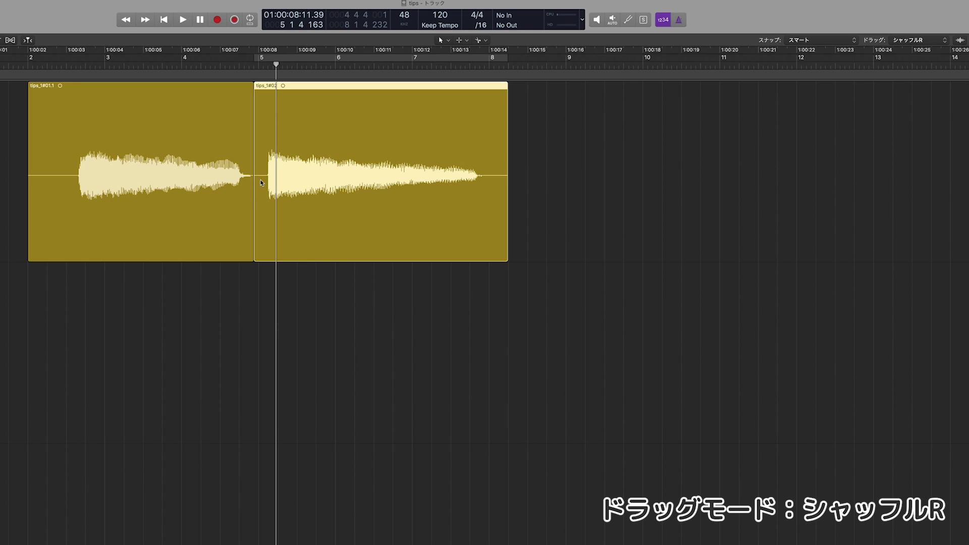
Step: Trim the start of tips_1#02 to about 5 1 2 141, then undo back to the layout with tips_1#02 at bar 6
{"action": "left_click_drag", "start_coordinate": [255, 251], "coordinate": [267, 250]}
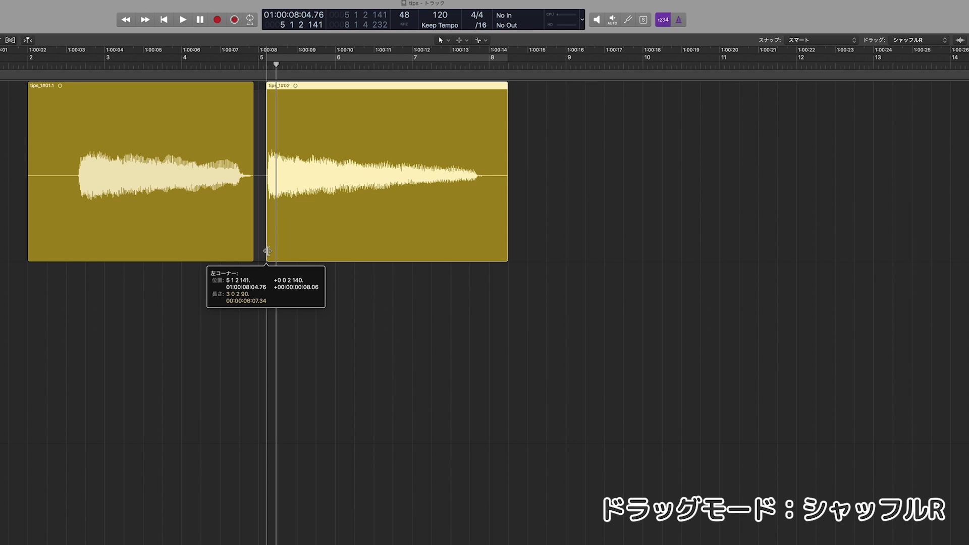
{"action": "left_click_drag", "start_coordinate": [267, 250], "coordinate": [267, 250]}
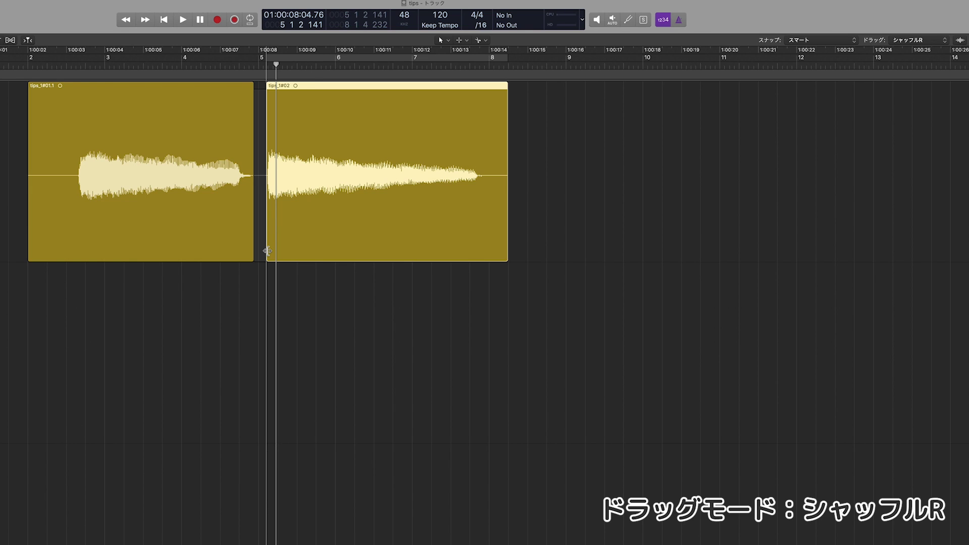
{"action": "left_click_drag", "start_coordinate": [268, 250], "coordinate": [267, 251]}
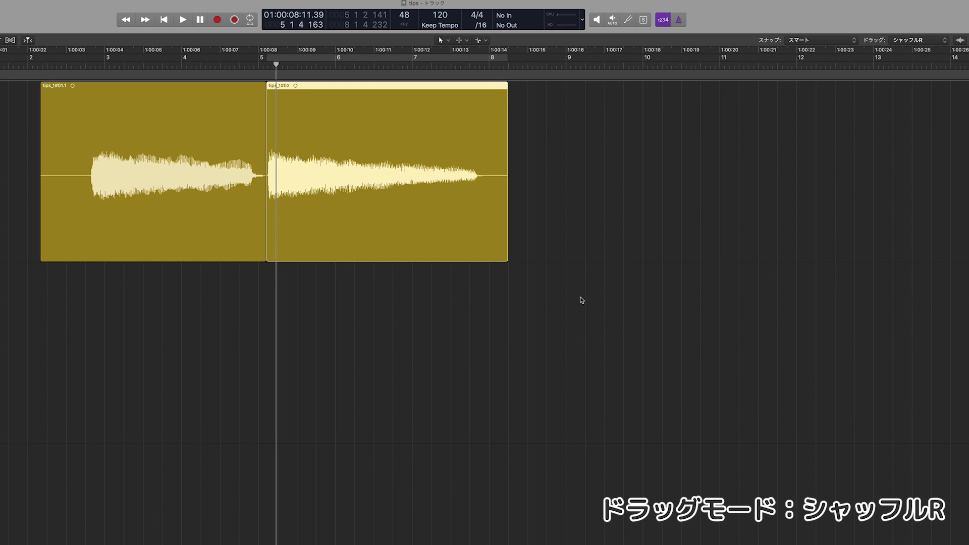
{"action": "key", "text": "super+z"}
{"action": "key", "text": "super+z"}
{"action": "left_click", "coordinate": [806, 194]}
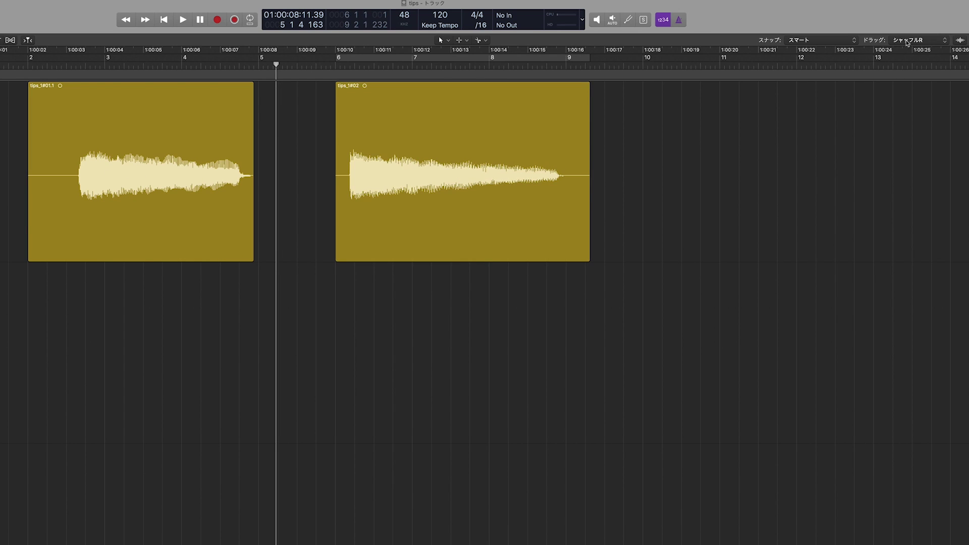
Step: Set the drag mode to シャッフルL and move tips_1#02 earlier against the end of tips_1#01.1
{"action": "left_click", "coordinate": [907, 40]}
{"action": "left_click", "coordinate": [908, 50]}
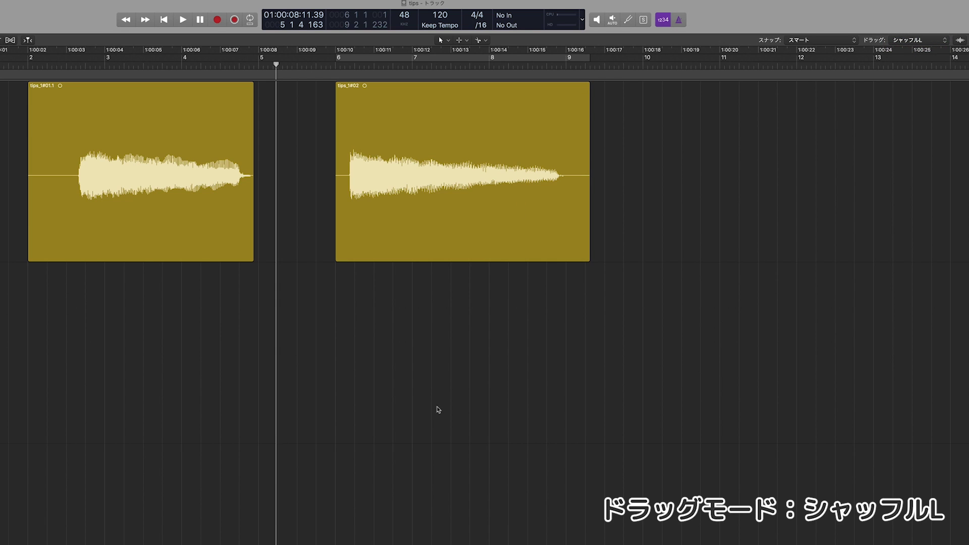
{"action": "left_click", "coordinate": [448, 215]}
{"action": "left_click_drag", "start_coordinate": [448, 214], "coordinate": [324, 231]}
{"action": "key", "text": "super+z"}
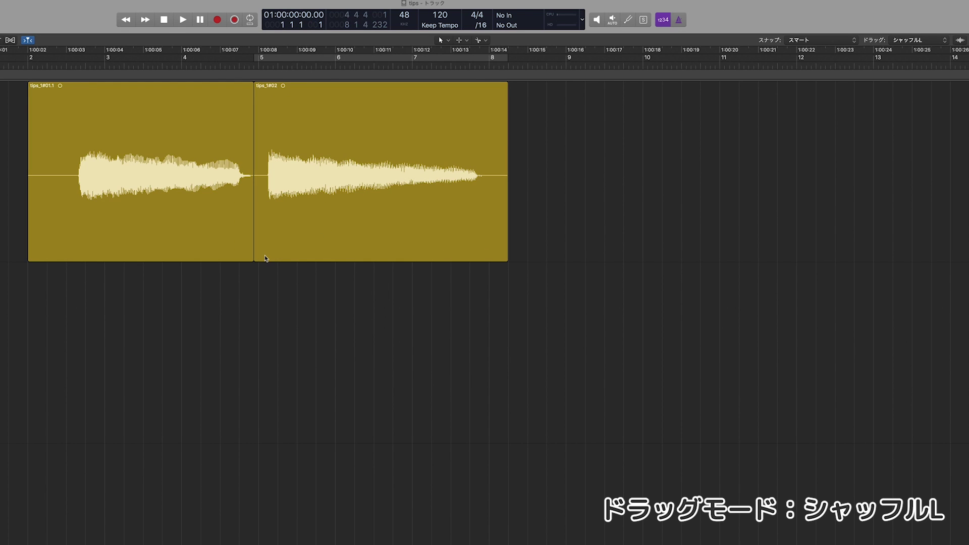
Step: Trim the start of tips_1#02 to just before its waveform begins and check the join by selecting each region
{"action": "left_click_drag", "start_coordinate": [255, 260], "coordinate": [268, 262]}
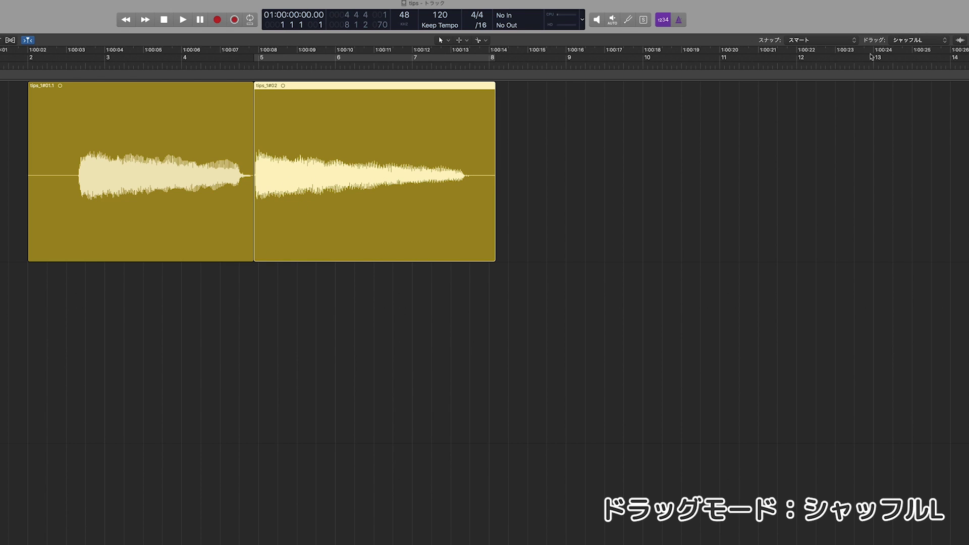
{"action": "left_click", "coordinate": [132, 207]}
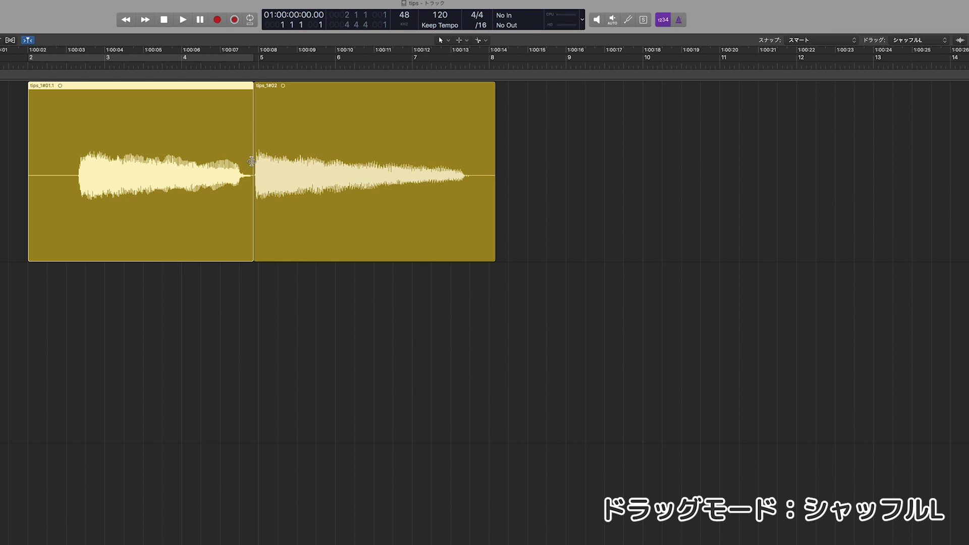
{"action": "left_click", "coordinate": [285, 170]}
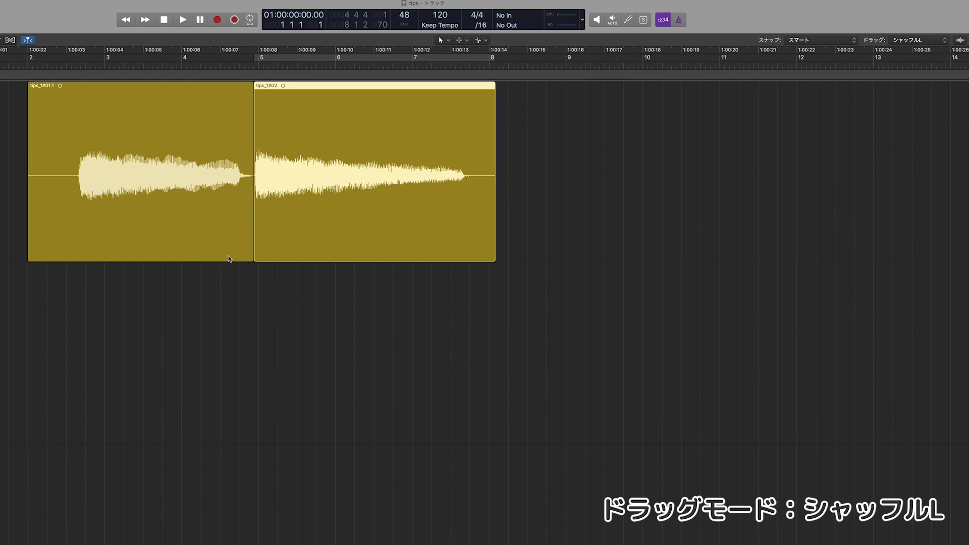
{"action": "left_click", "coordinate": [921, 40]}
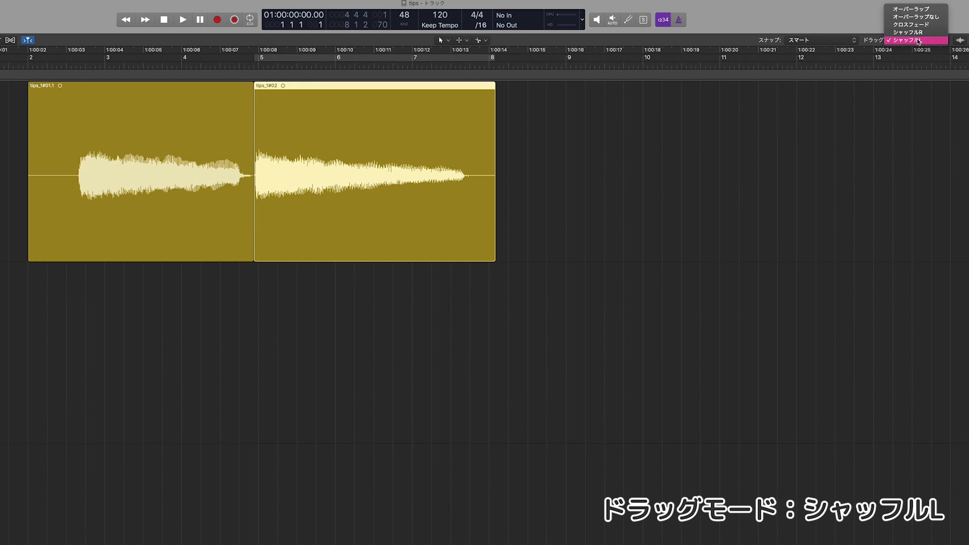
{"action": "left_click", "coordinate": [917, 41]}
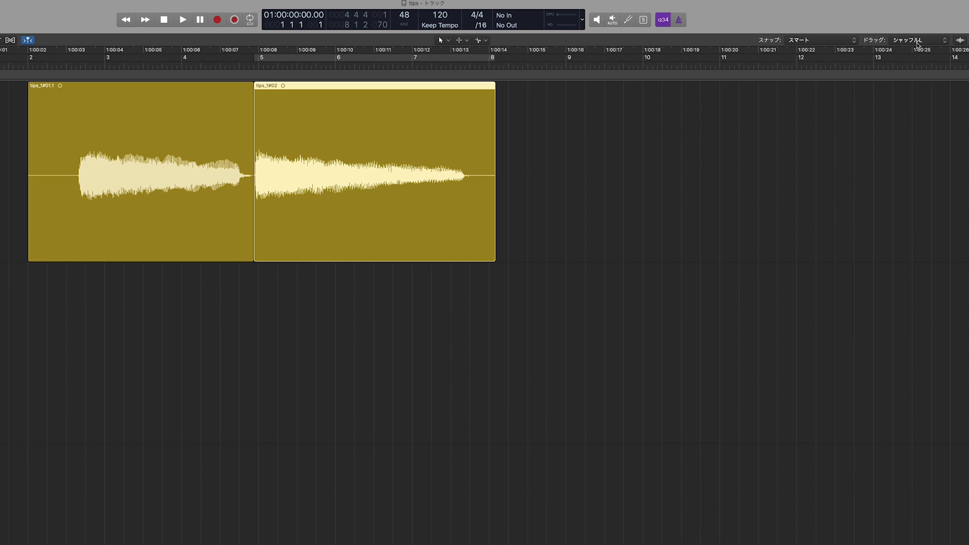
{"action": "left_click", "coordinate": [917, 42]}
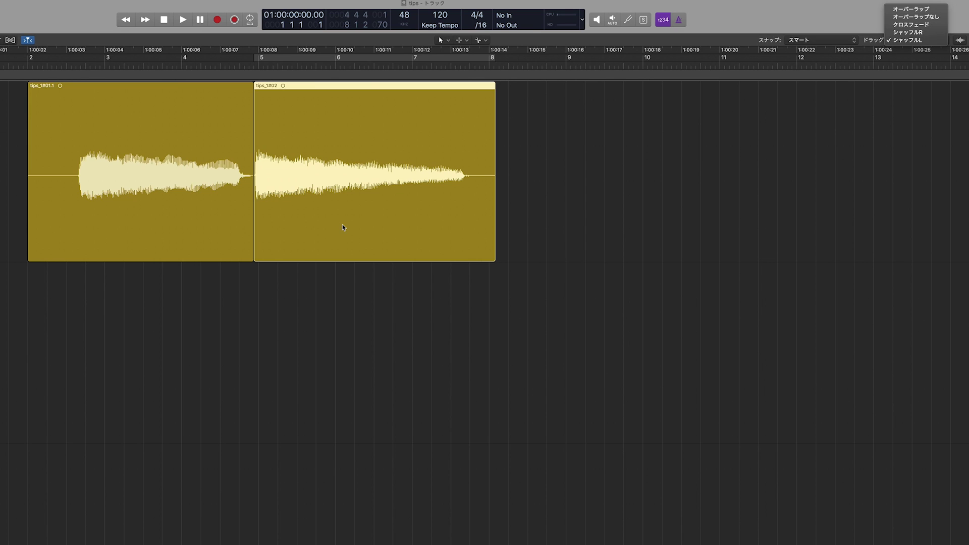
Step: Split tips_1#01.1 at about 3 2 4 and 4 1 3 and delete the middle section
{"action": "left_click", "coordinate": [152, 232]}
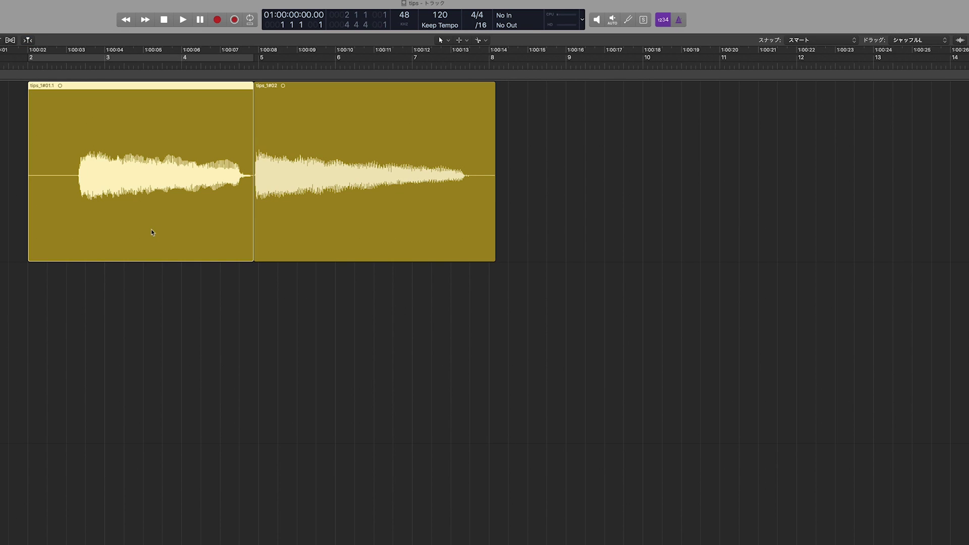
{"action": "left_click", "coordinate": [138, 230]}
{"action": "left_click", "coordinate": [191, 229]}
{"action": "left_click", "coordinate": [168, 225]}
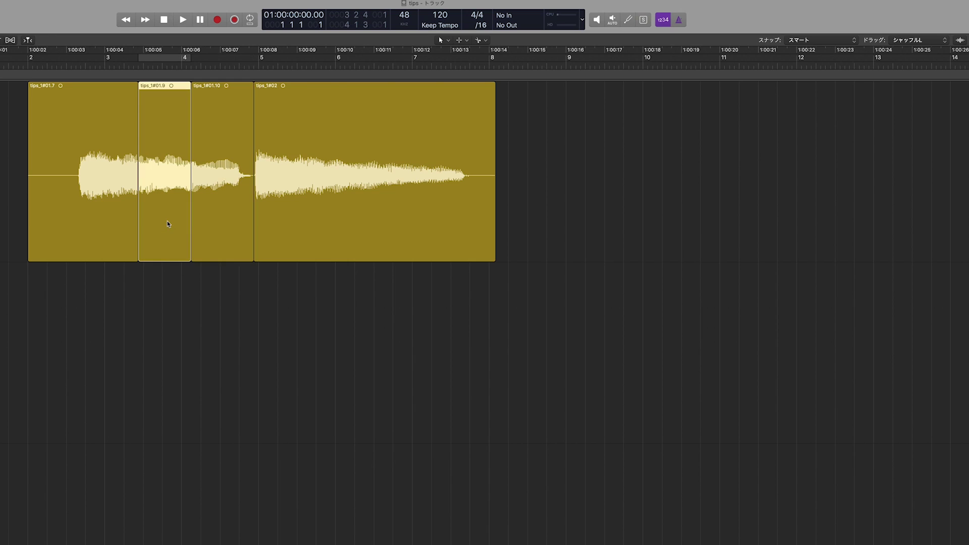
{"action": "key", "text": "Delete"}
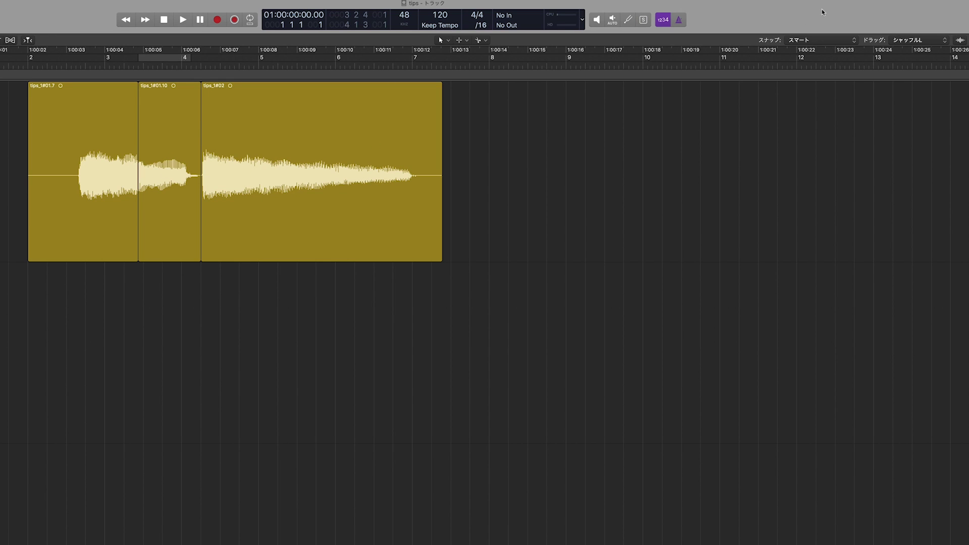
Step: Set the drag mode to オーバーラップ and select the two Piano MIDI regions at bars 10 and 11
{"action": "left_click", "coordinate": [923, 40]}
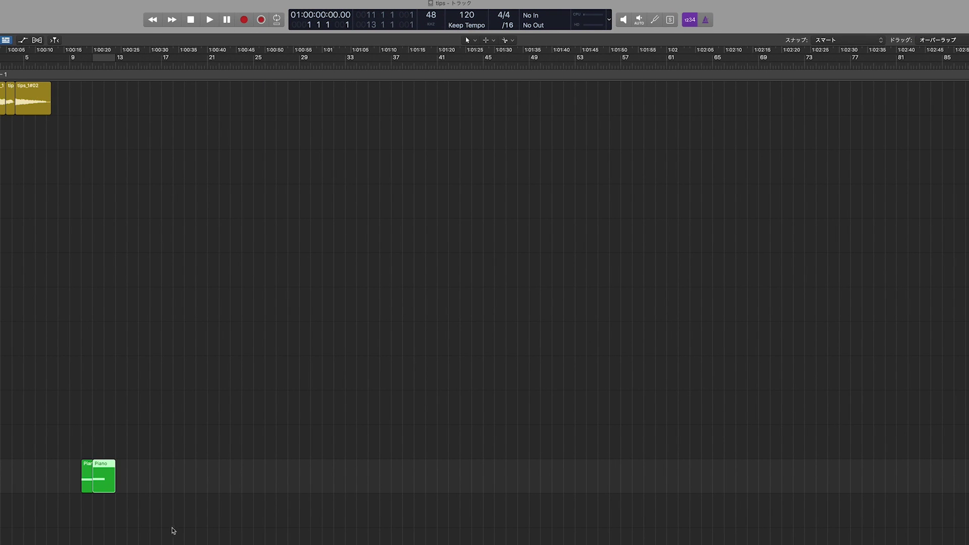
{"action": "left_click", "coordinate": [942, 41]}
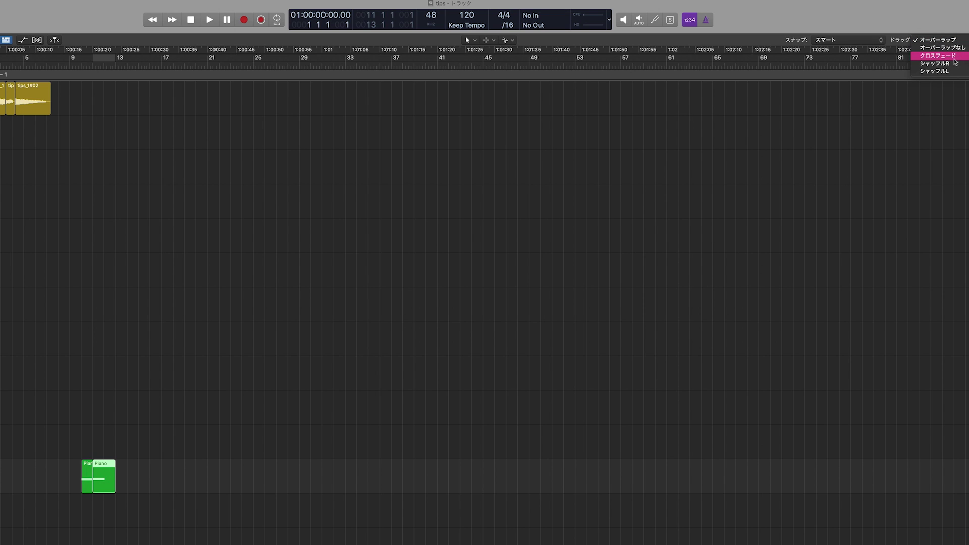
{"action": "left_click", "coordinate": [126, 482]}
{"action": "left_click_drag", "start_coordinate": [120, 483], "coordinate": [87, 496]}
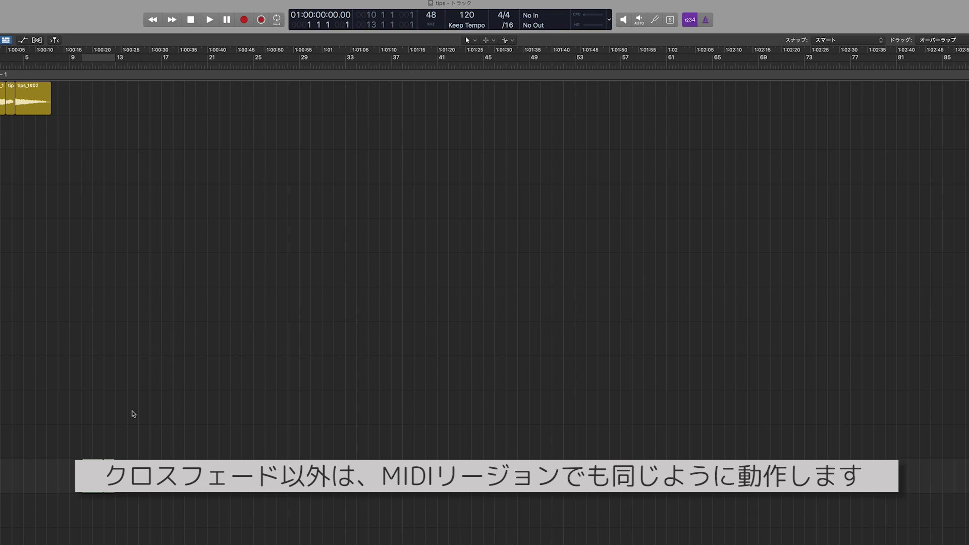
{"action": "left_click", "coordinate": [133, 413]}
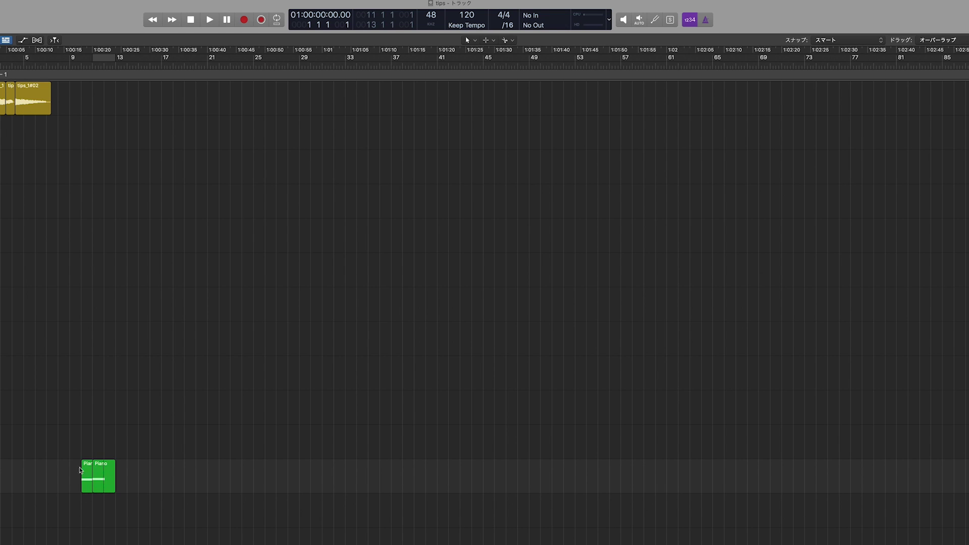
{"action": "left_click", "coordinate": [88, 474]}
{"action": "left_click", "coordinate": [105, 480]}
Step: Move the second Piano region to bar 10 over the first one, then return it to bar 11
{"action": "left_click", "coordinate": [946, 41]}
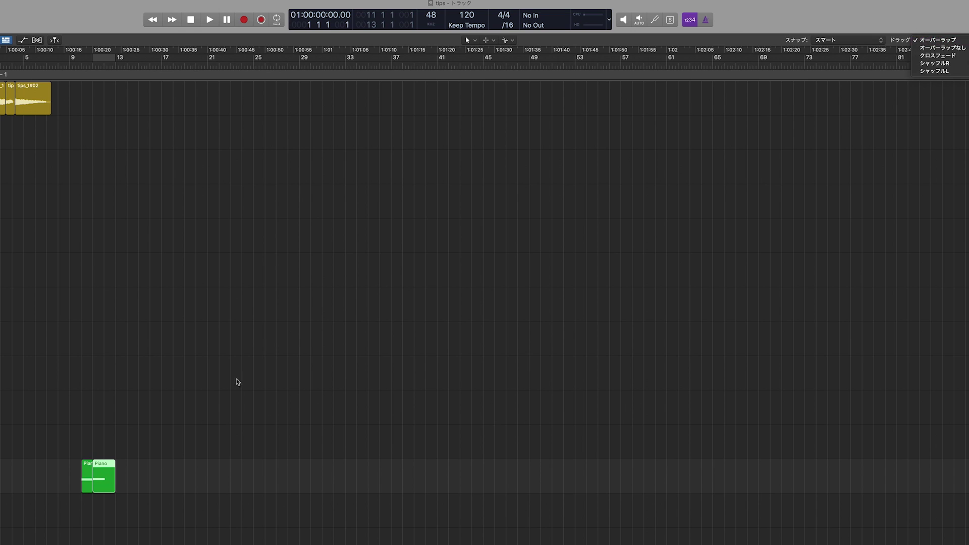
{"action": "left_click", "coordinate": [77, 442]}
{"action": "left_click", "coordinate": [94, 483]}
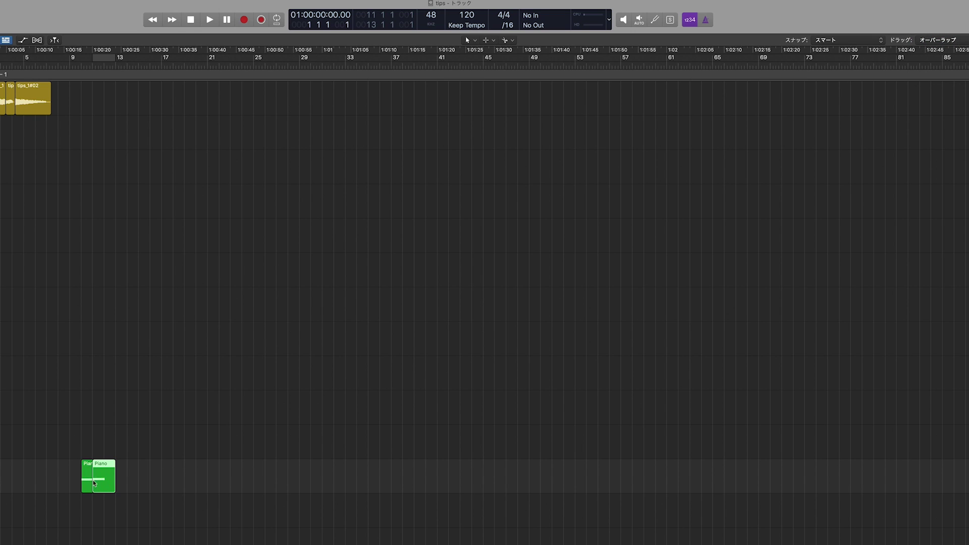
{"action": "left_click_drag", "start_coordinate": [94, 483], "coordinate": [89, 483]}
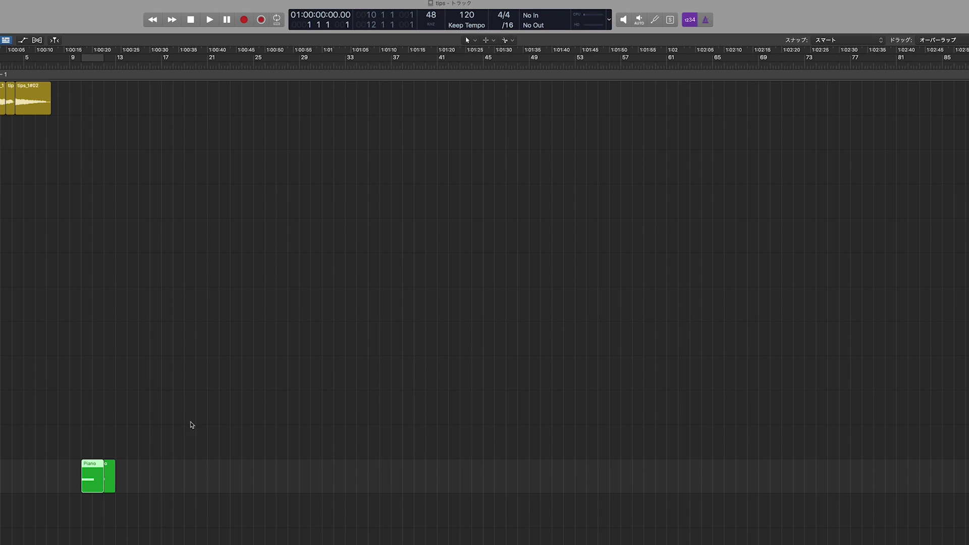
{"action": "left_click_drag", "start_coordinate": [100, 483], "coordinate": [108, 485]}
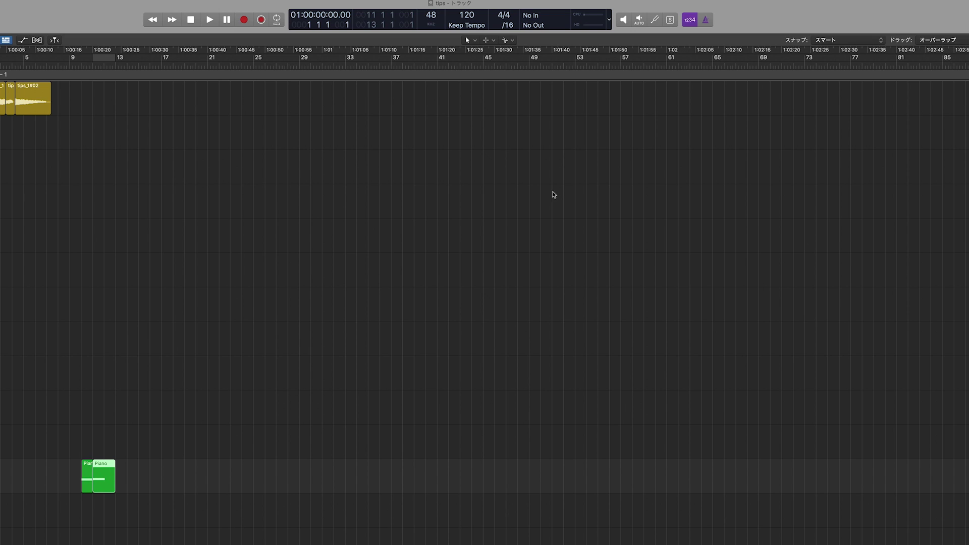
Step: Move tips_1#02 earlier to 3 4 1 using the オーバーラップなし drag mode, then set the mode back to オーバーラップ
{"action": "left_click", "coordinate": [940, 40]}
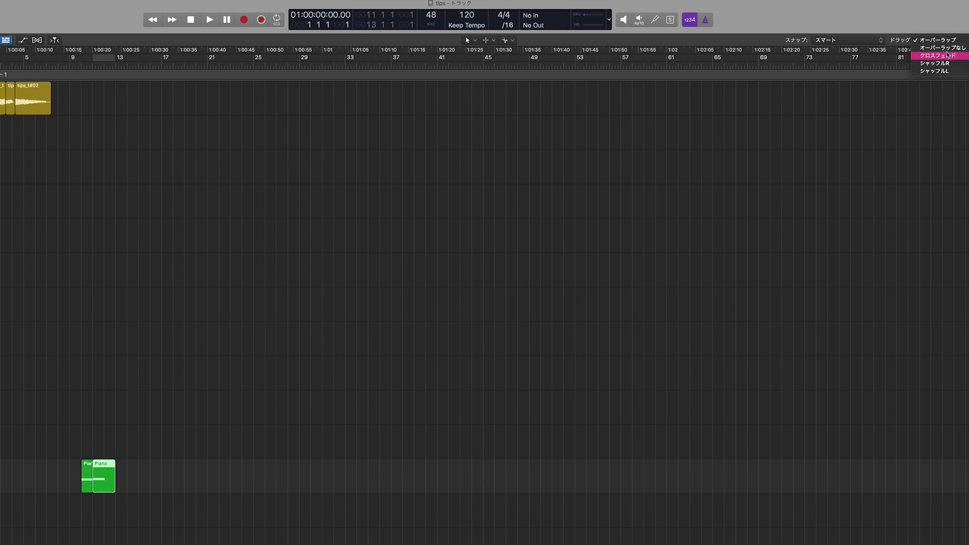
{"action": "left_click", "coordinate": [939, 31]}
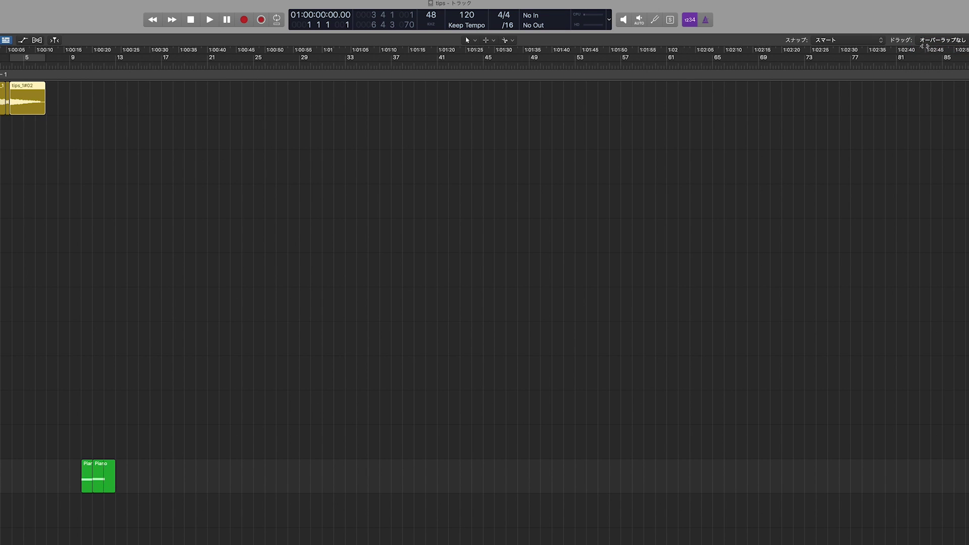
{"action": "left_click", "coordinate": [939, 40]}
{"action": "left_click", "coordinate": [937, 31]}
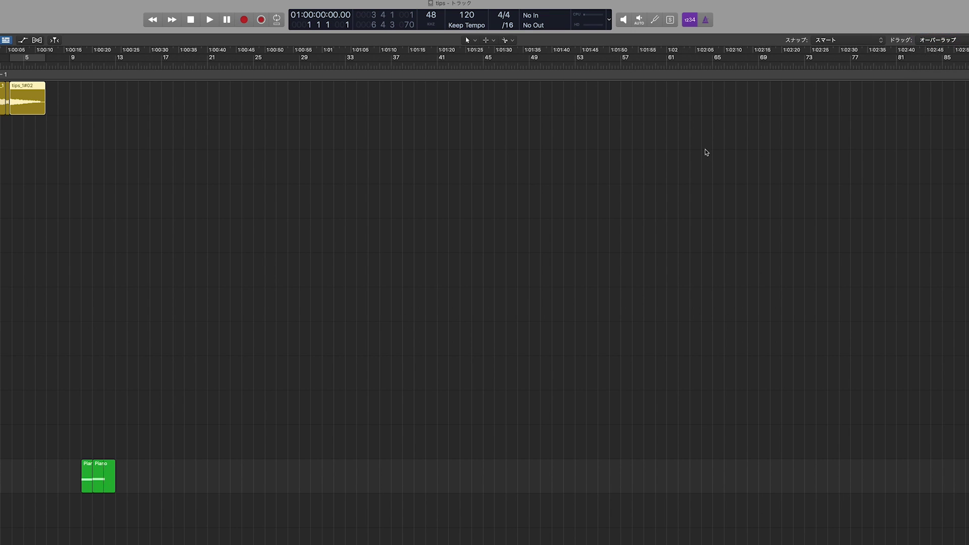